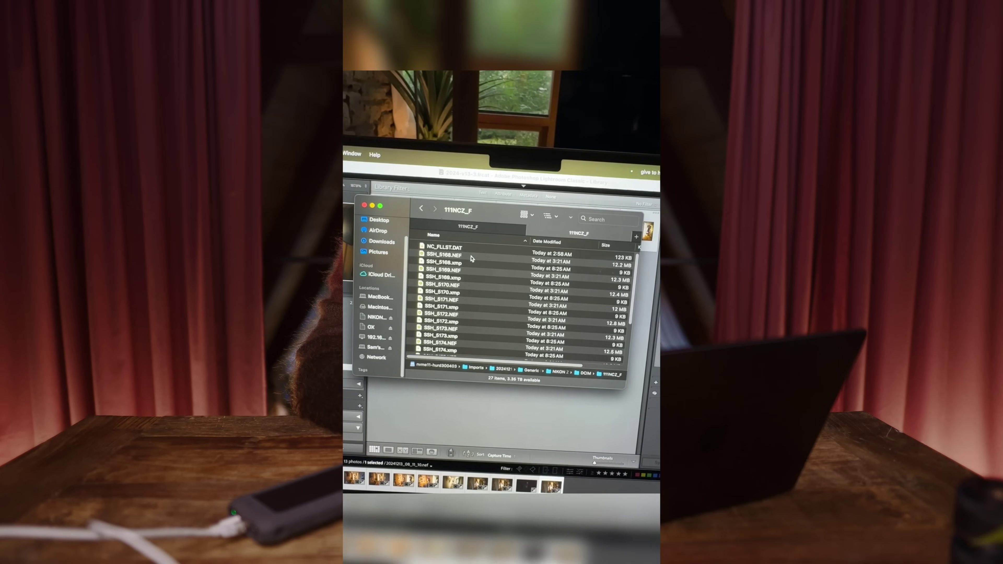
# Bring the files from SSH_5168.NEF through SSH_5180.xmp in the 111NCZ_F folder into Lightroom Classic for import
pyautogui.click(461, 242)
pyautogui.scroll(-4, 474, 313)
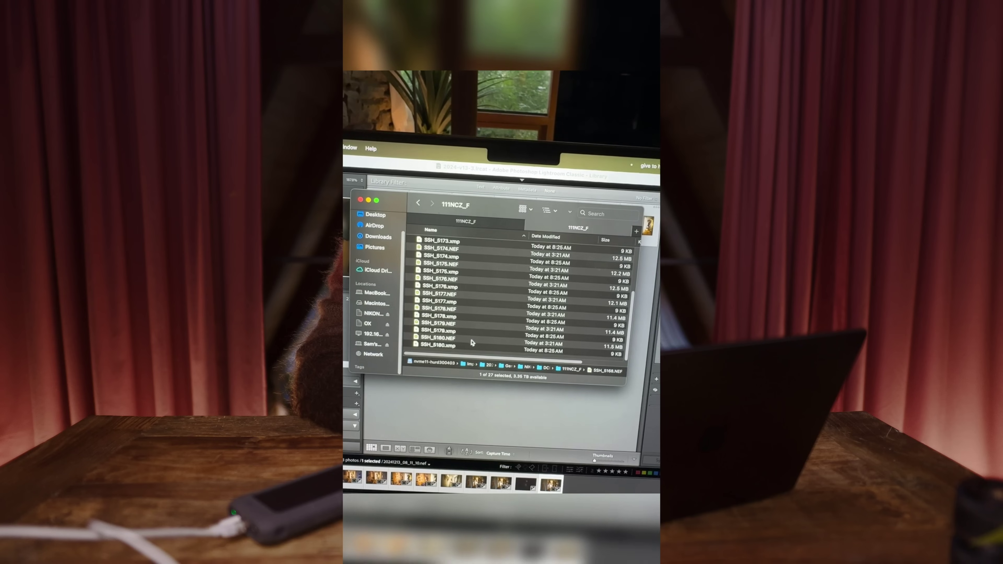
pyautogui.keyDown('shift'); pyautogui.click(473, 348); pyautogui.keyUp('shift')
pyautogui.moveTo(473, 348); pyautogui.dragTo(393, 465)
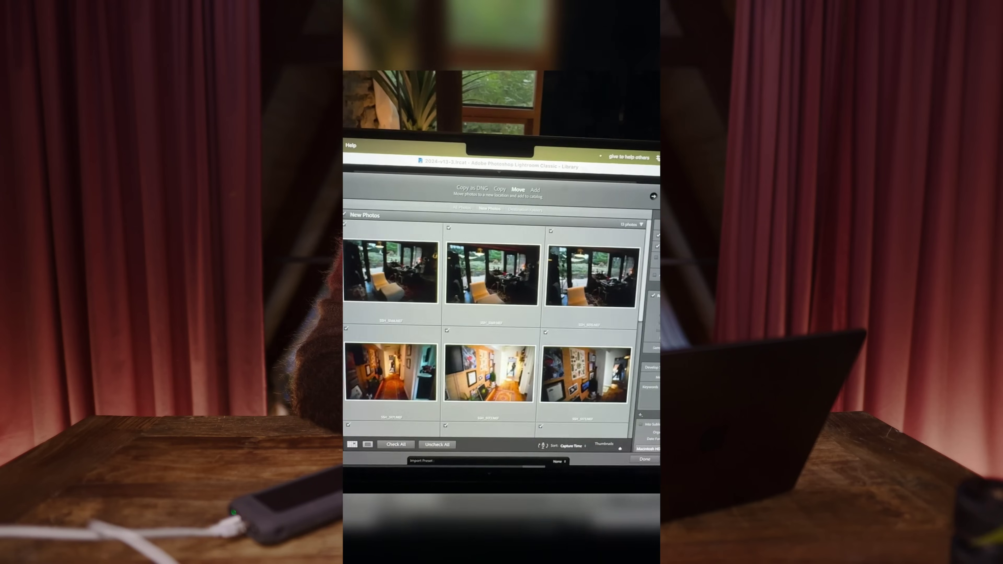
# Look through the new photos in the import grid set to Move and finish with the import window
pyautogui.scroll(-4, 529, 344)
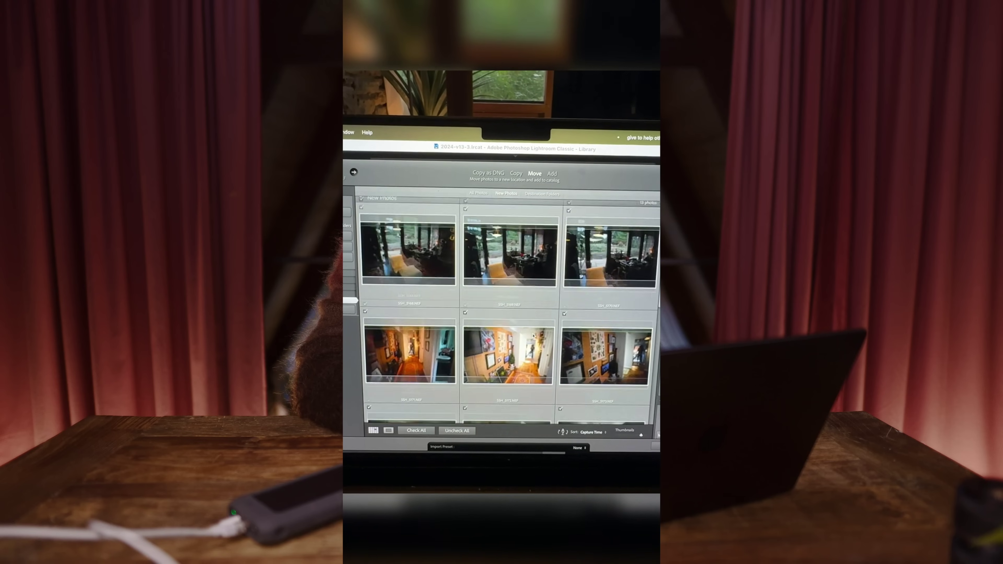
pyautogui.scroll(-5, 533, 337)
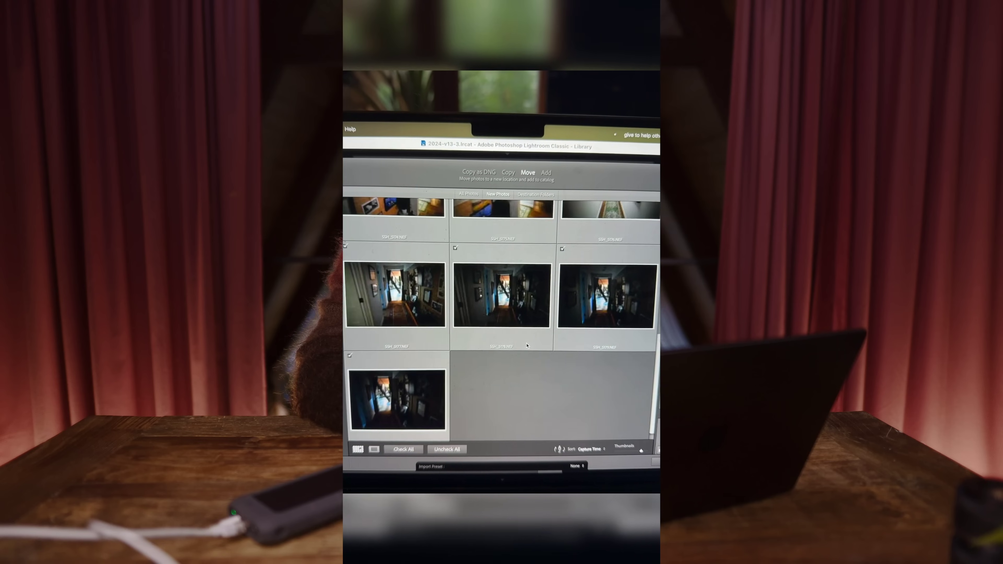
pyautogui.scroll(10, 533, 340)
pyautogui.click(646, 454)
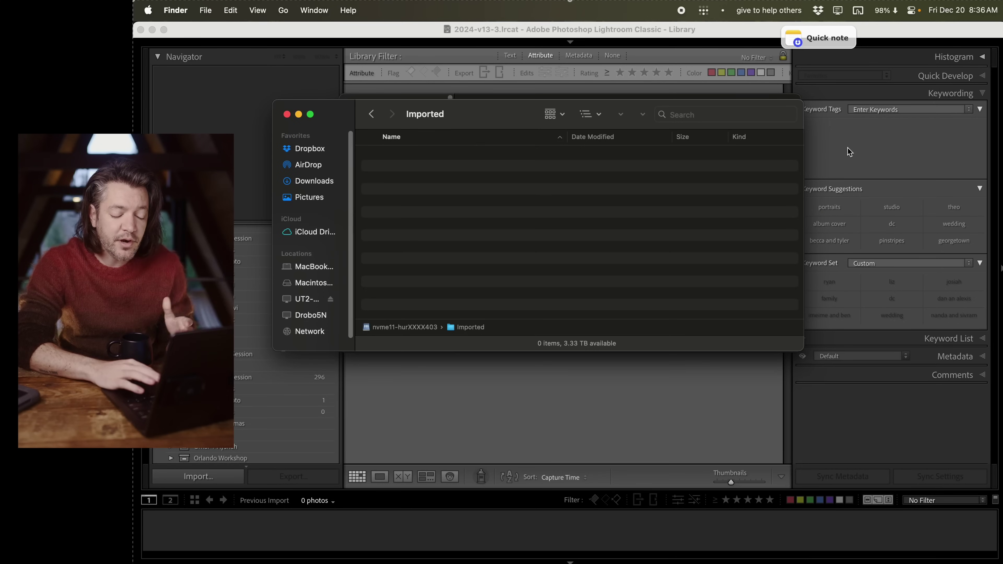
# Switch to UnifyDrive and look through the root of the M.211 storage in My Files
pyautogui.click(820, 548)
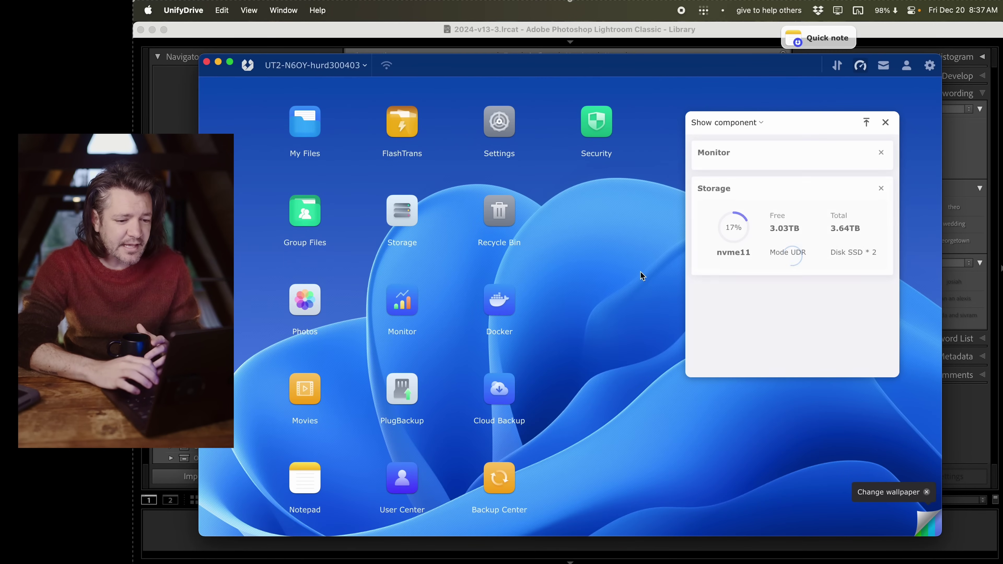
pyautogui.moveTo(607, 77)
pyautogui.mouseDown()
pyautogui.moveTo(620, 60)
pyautogui.moveTo(603, 71)
pyautogui.mouseUp()
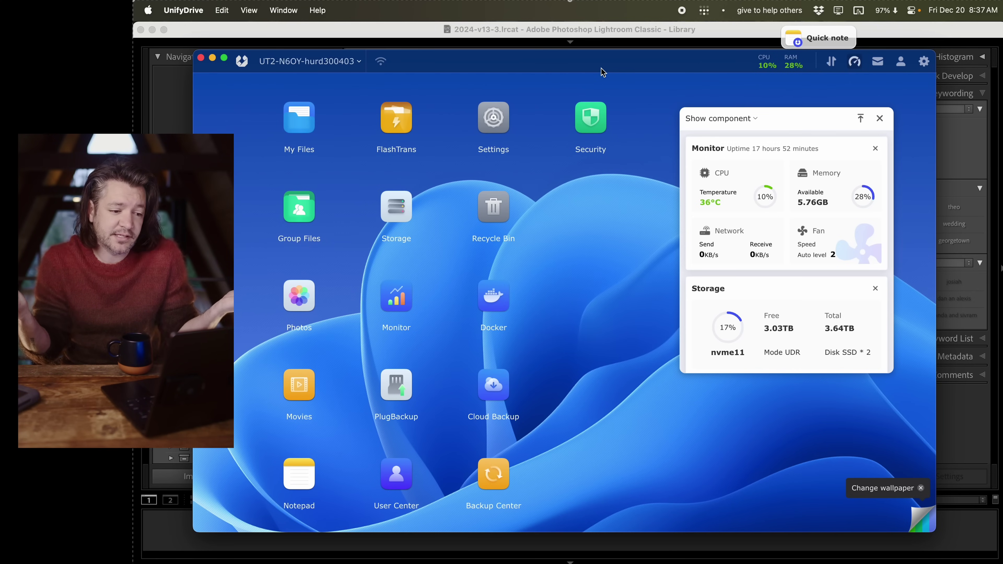
pyautogui.moveTo(602, 73); pyautogui.dragTo(591, 69)
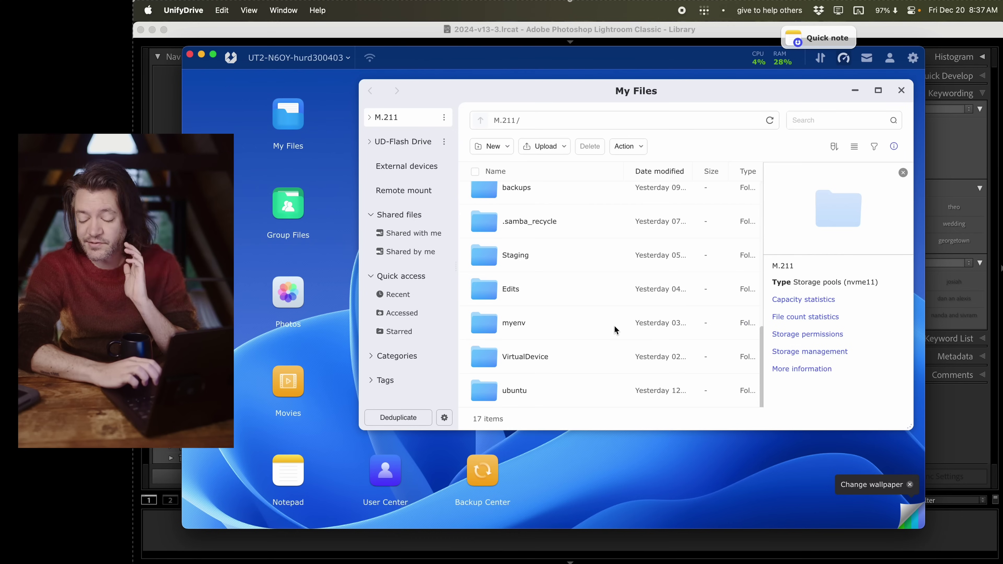
pyautogui.scroll(10, 614, 325)
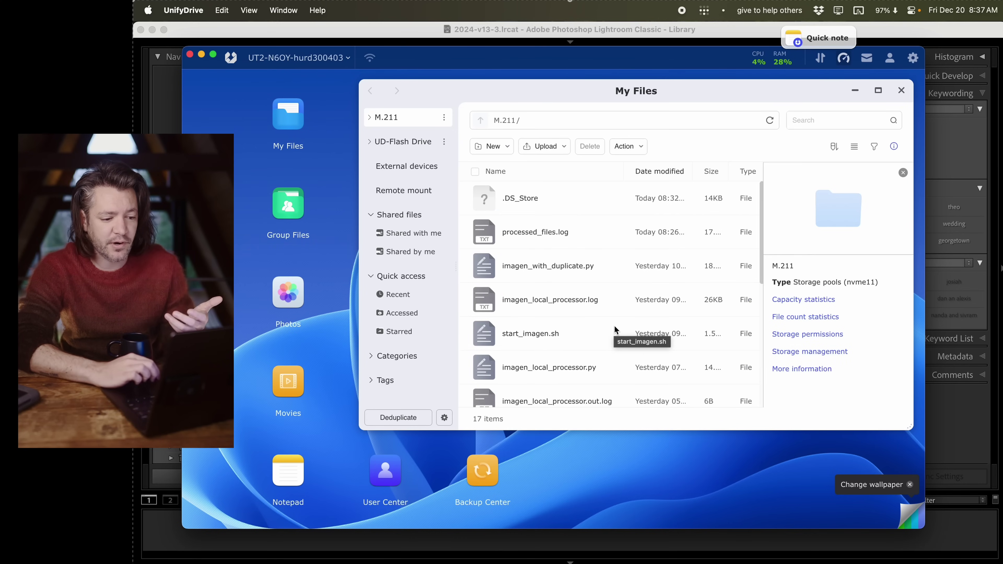
pyautogui.click(903, 93)
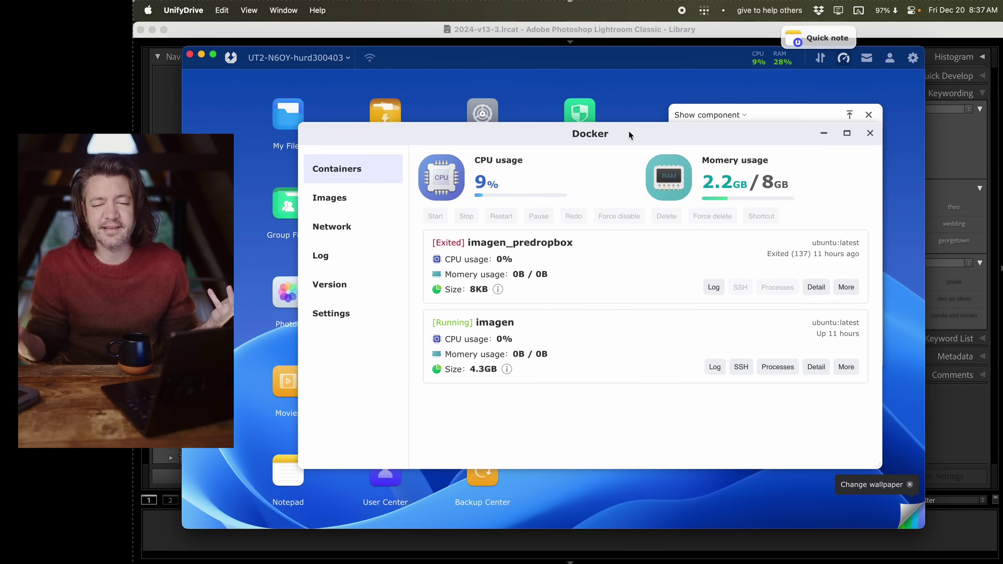
# Open an SSH session into the running imagen container from Docker
pyautogui.click(824, 133)
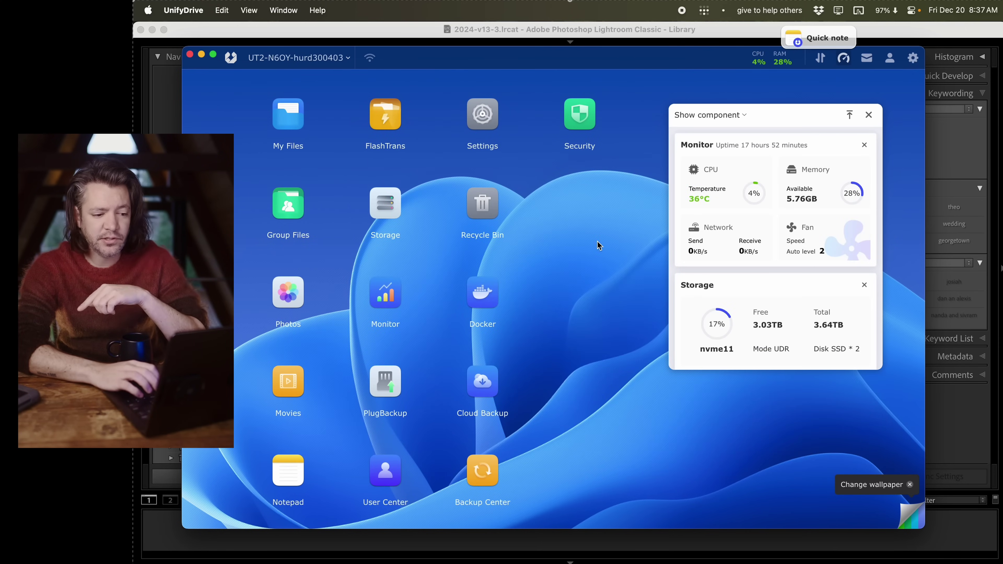
pyautogui.click(491, 298)
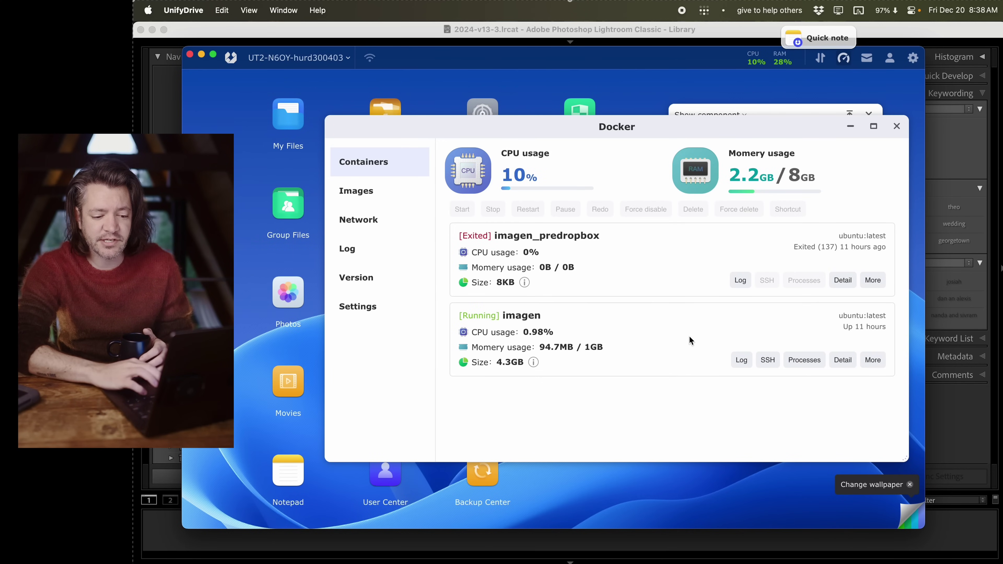
pyautogui.click(768, 359)
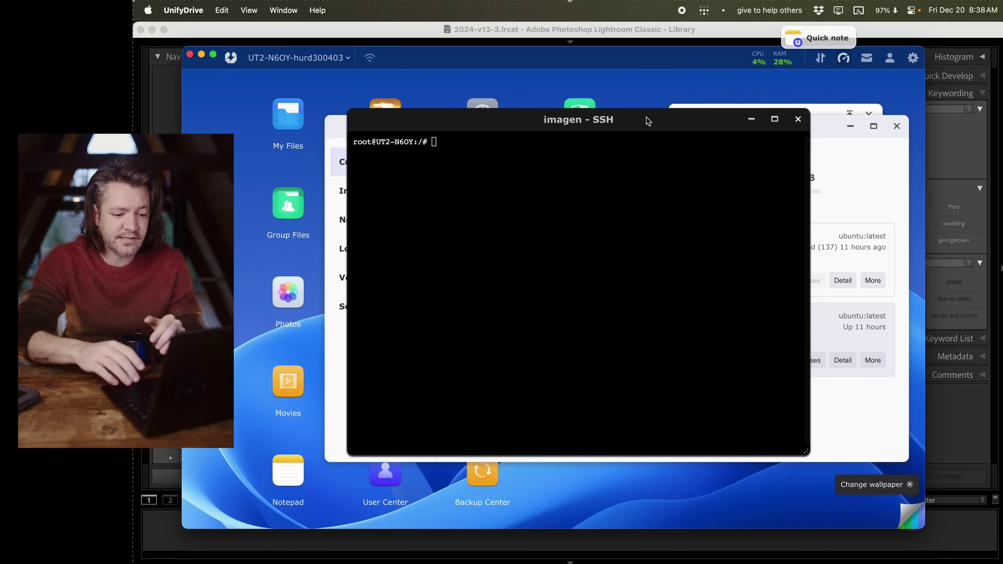
# List the container's root directory, change into the hd directory and list its contents
pyautogui.write('ls')
pyautogui.press('Return')
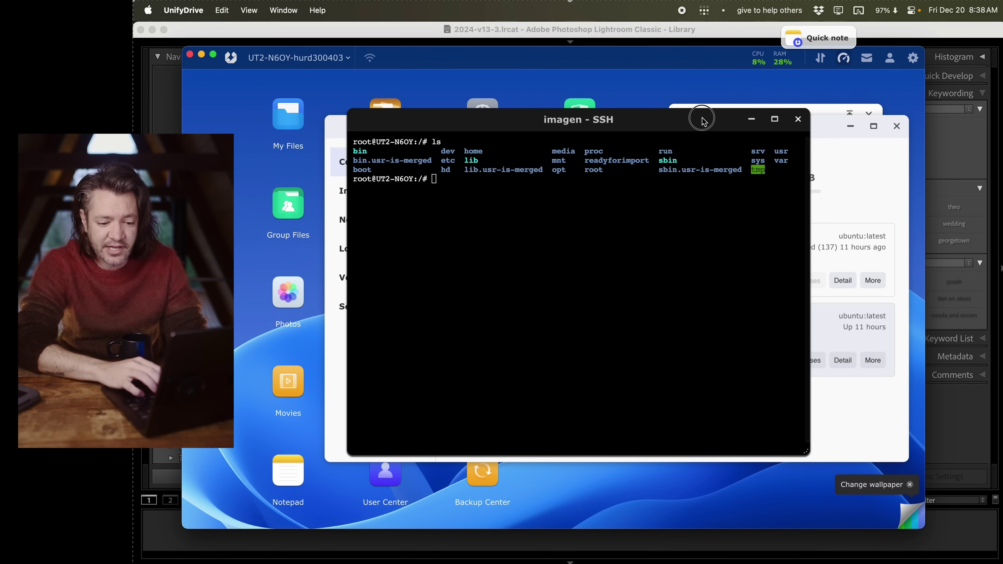
pyautogui.moveTo(703, 121); pyautogui.dragTo(603, 143)
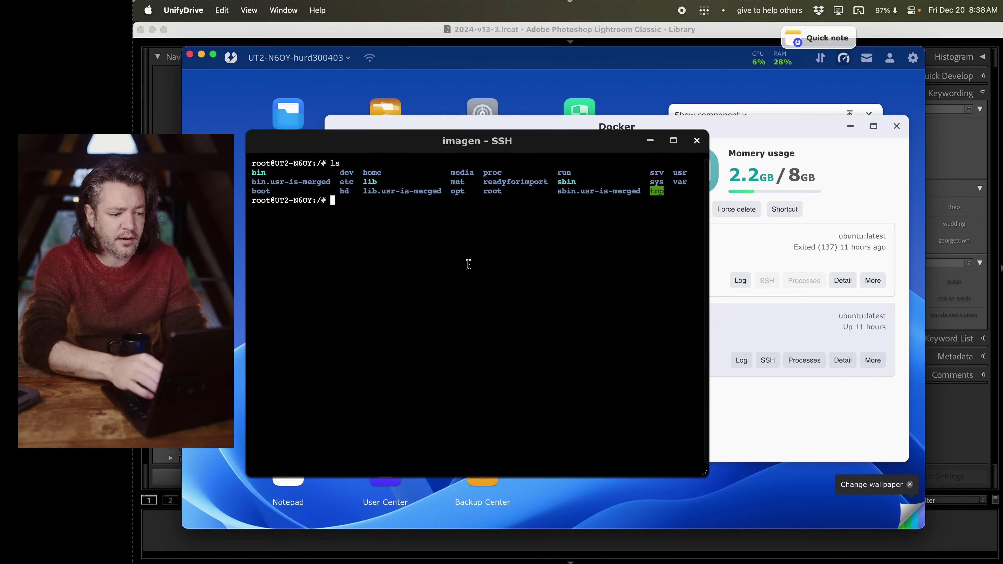
pyautogui.write('cd hd')
pyautogui.press('Return')
pyautogui.write('ls')
pyautogui.press('Return')
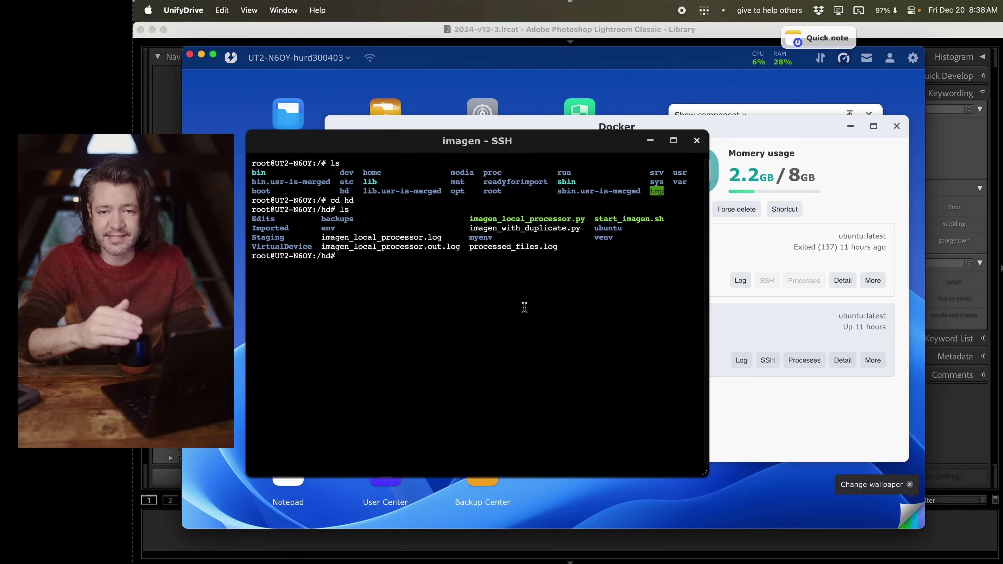
# Run the imagen_local_processor.py script with python3 from the hd directory
pyautogui.write('p')
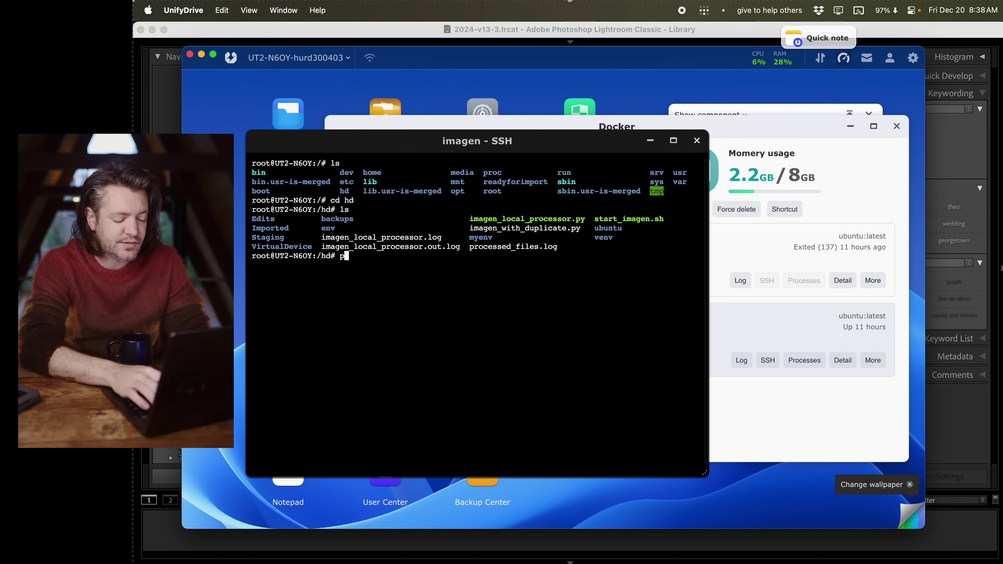
pyautogui.write('ython3 imagen_')
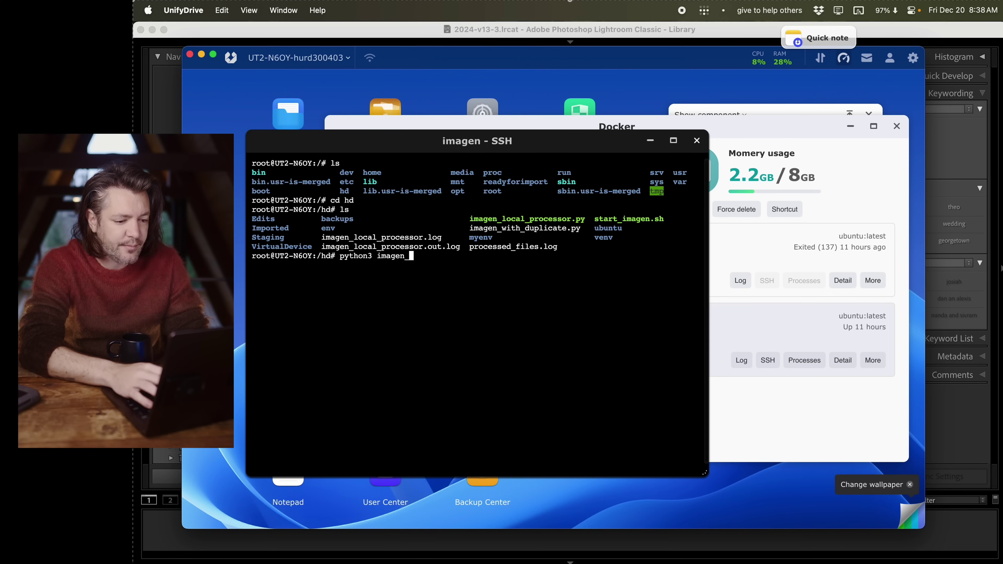
pyautogui.write('lo')
pyautogui.press('Tab')
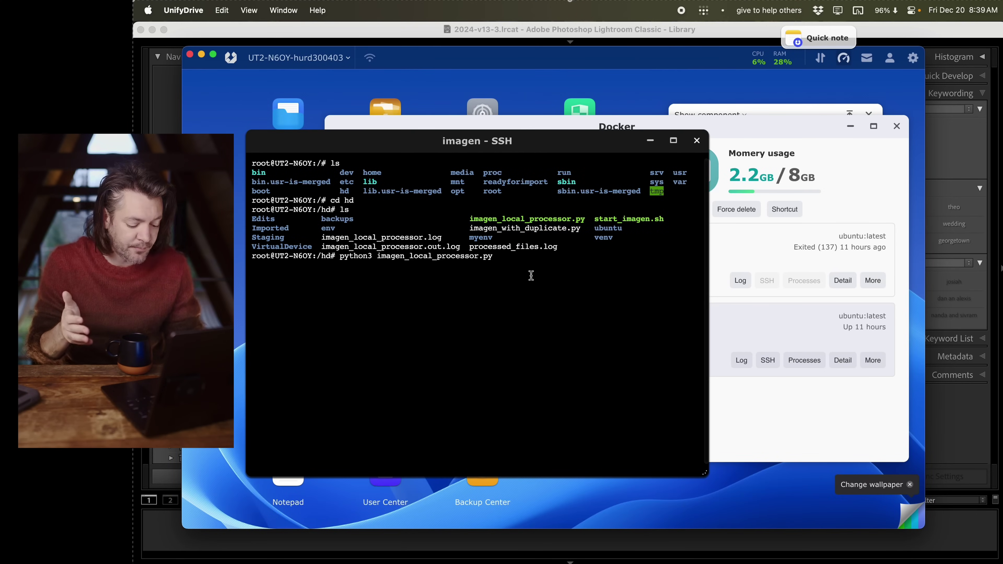
pyautogui.press('Return')
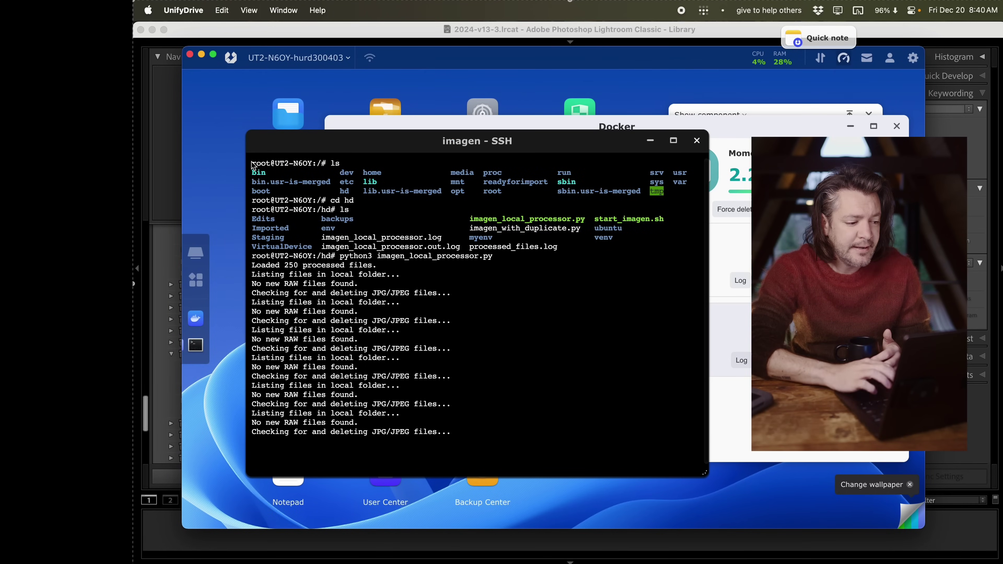
# Check the backup rules in PlugBackup and close it
pyautogui.click(198, 280)
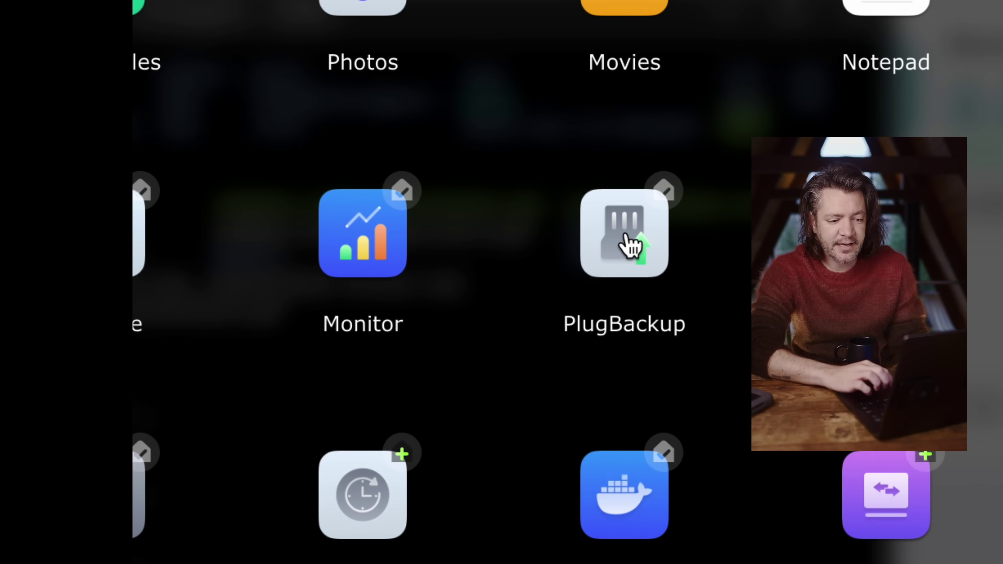
pyautogui.click(631, 239)
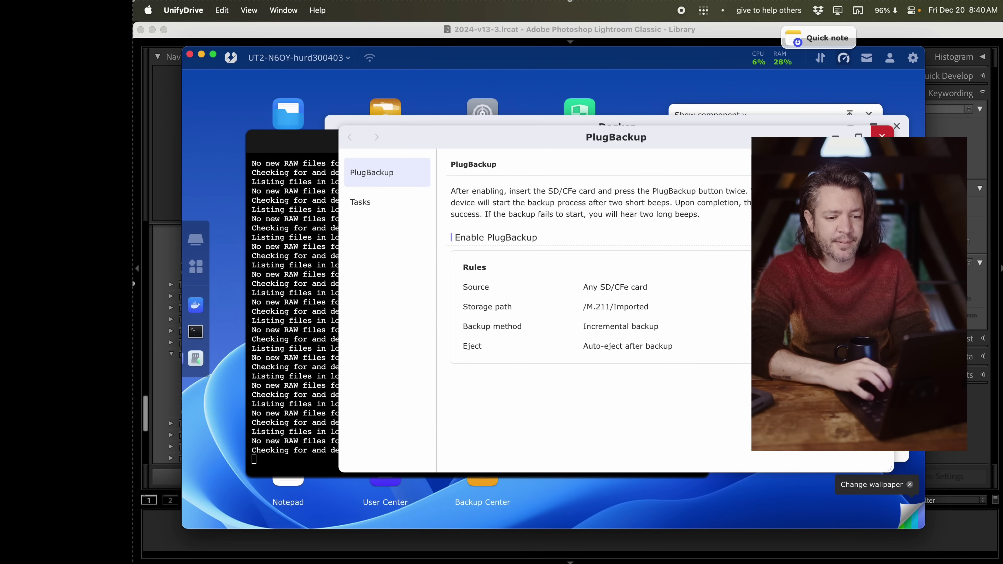
pyautogui.press('super+w')
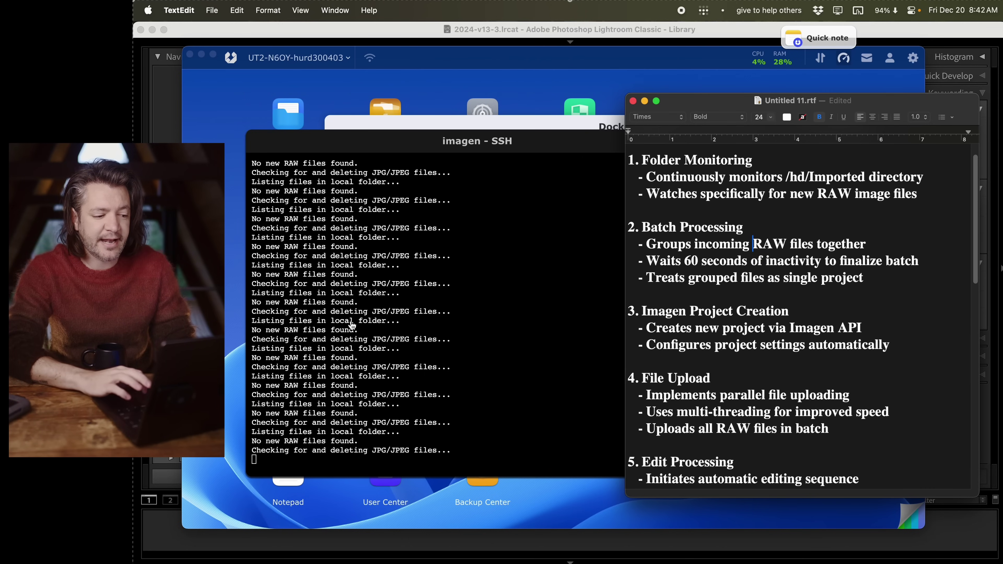
# Switch to Safari and read through the Imagen help center guide on automating the post-production workflow with Imagen API
pyautogui.press('super+Tab')
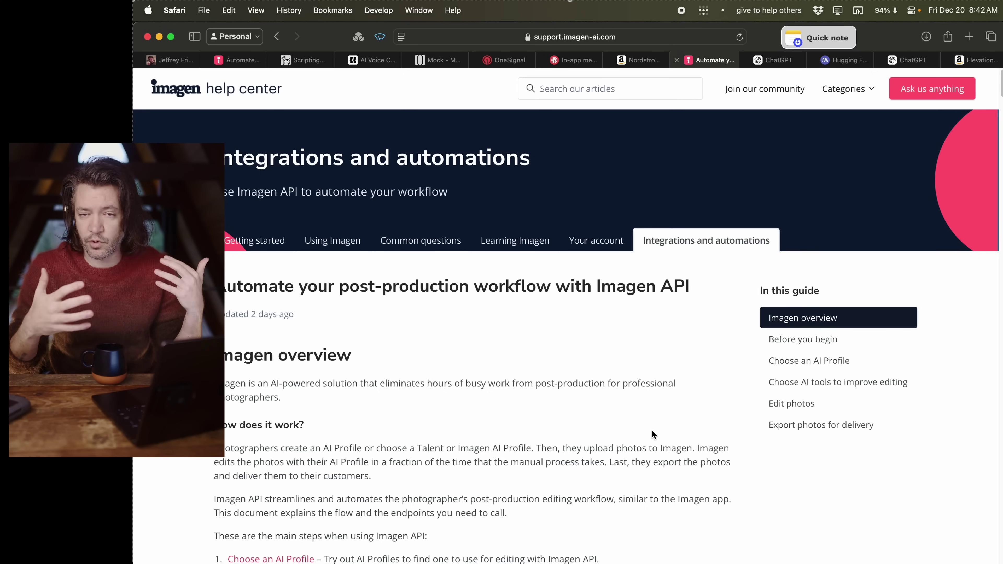
pyautogui.scroll(-15, 653, 430)
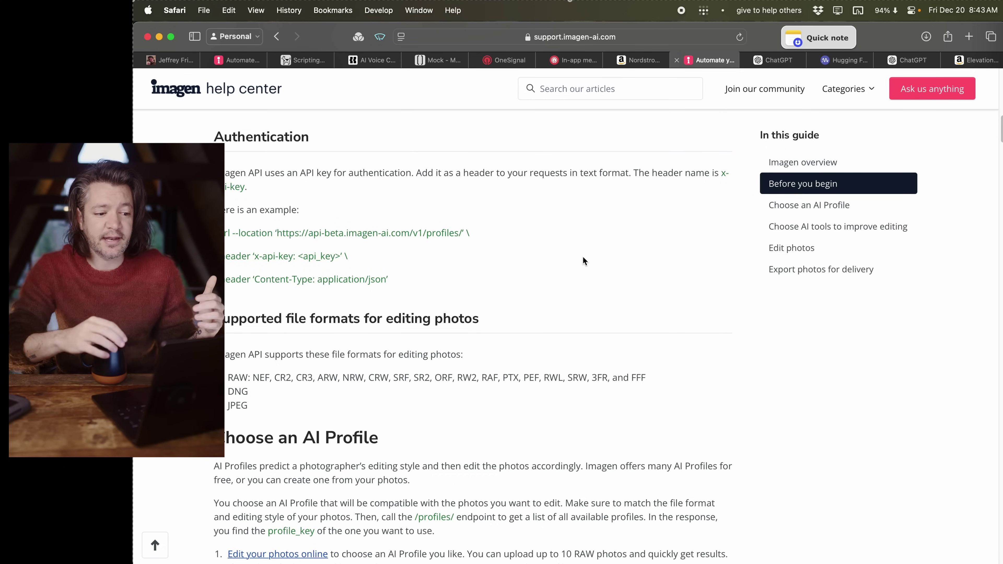
pyautogui.scroll(-15, 583, 256)
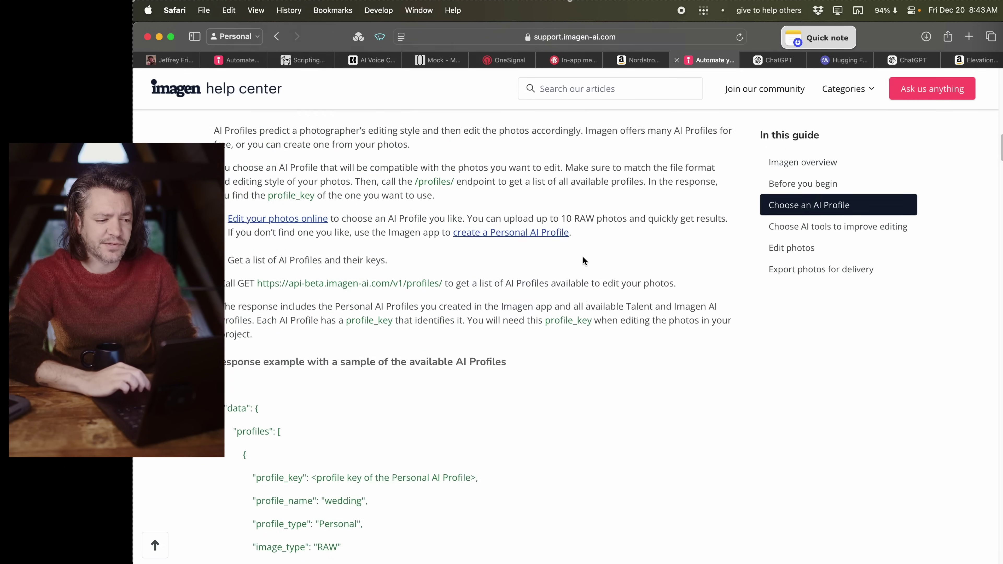
pyautogui.scroll(-20, 583, 256)
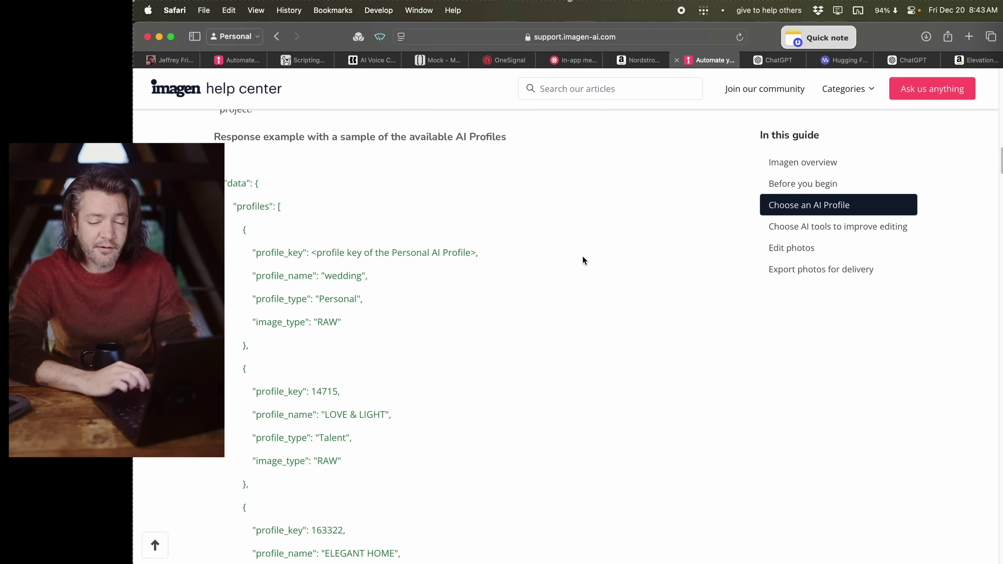
pyautogui.scroll(-5, 583, 258)
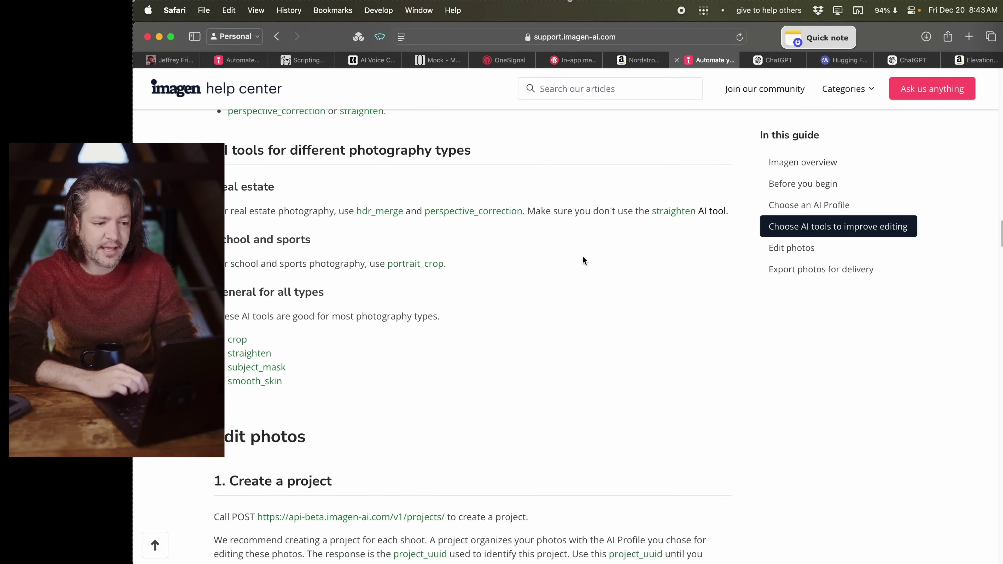
pyautogui.scroll(20, 583, 258)
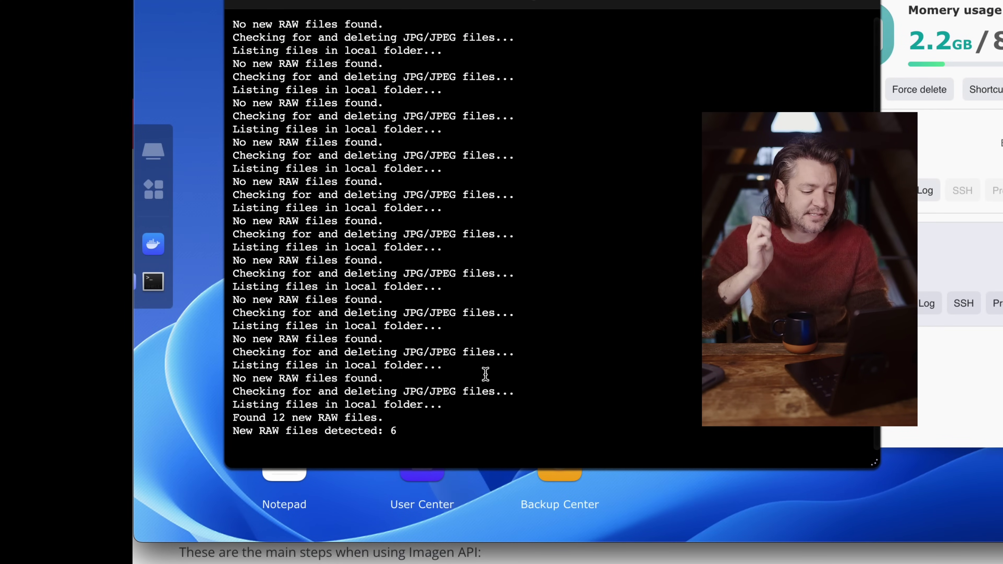
# Open the Imported folder of the M.211 storage in My Files and return to the imagen SSH session
pyautogui.click(285, 0)
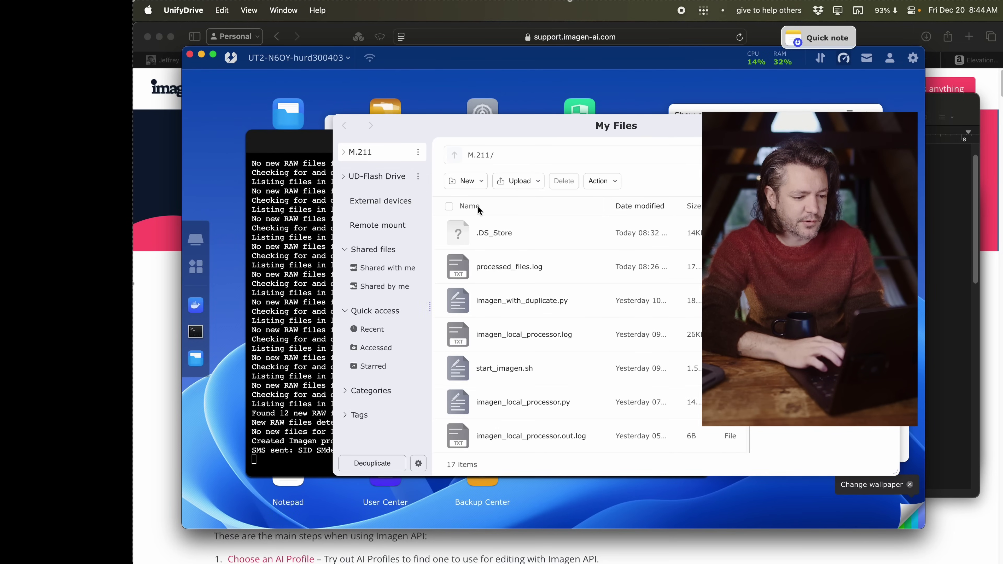
pyautogui.scroll(-10, 559, 334)
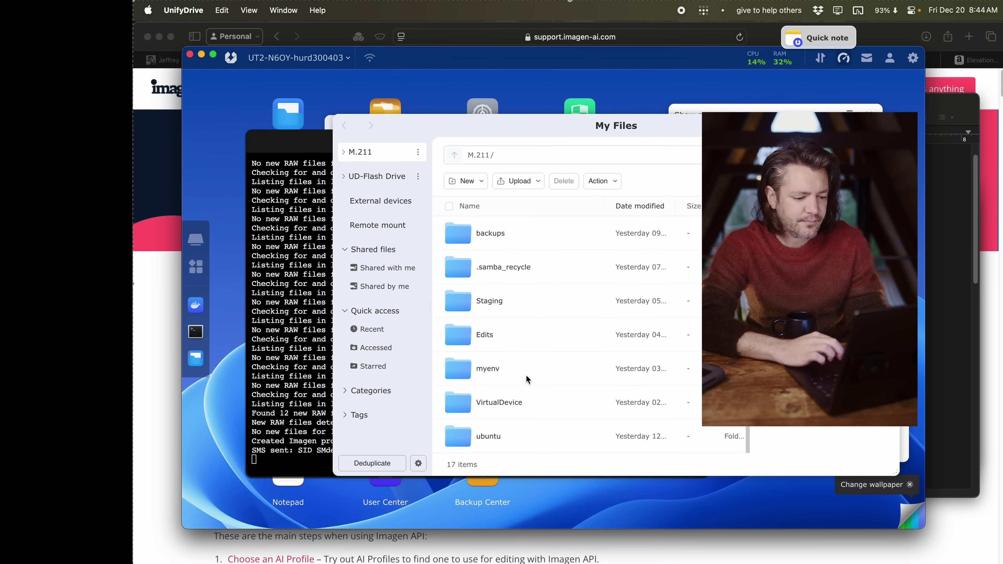
pyautogui.scroll(7, 527, 375)
pyautogui.click(515, 375)
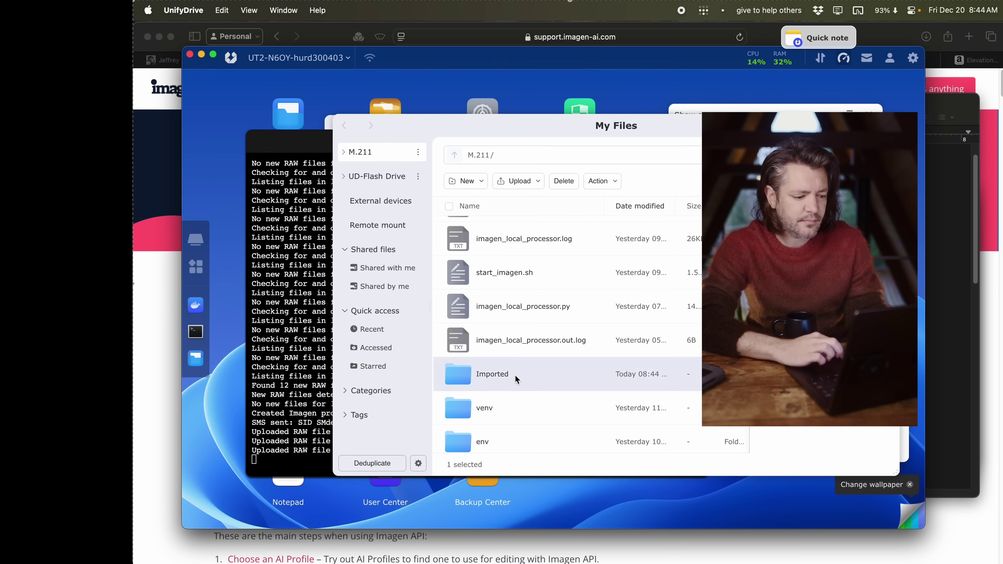
pyautogui.doubleClick(515, 375)
pyautogui.click(305, 400)
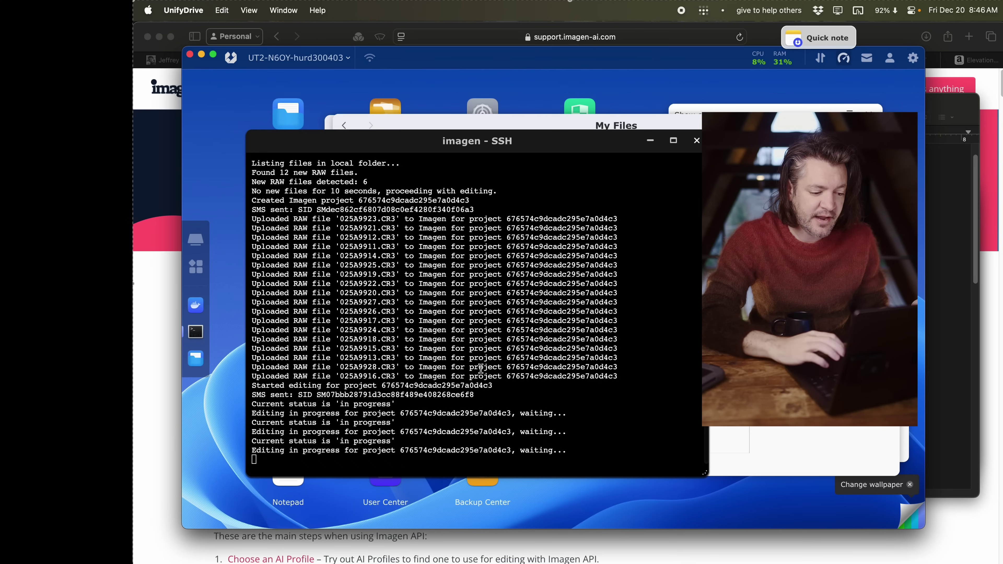
# Display the Samba connection details in the UnifyDrive File & Sharing settings
pyautogui.moveTo(169, 550)
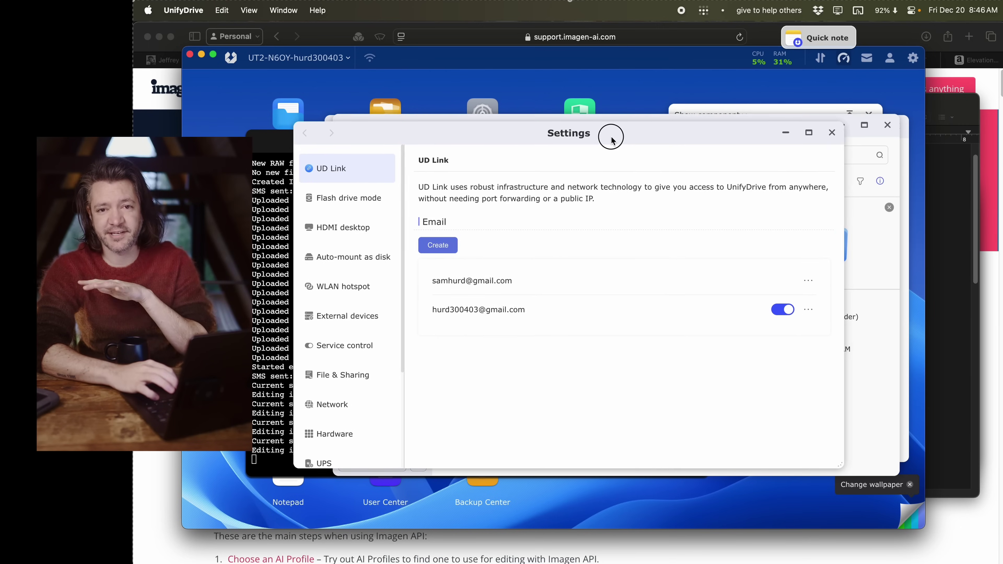
pyautogui.moveTo(611, 140); pyautogui.dragTo(611, 142)
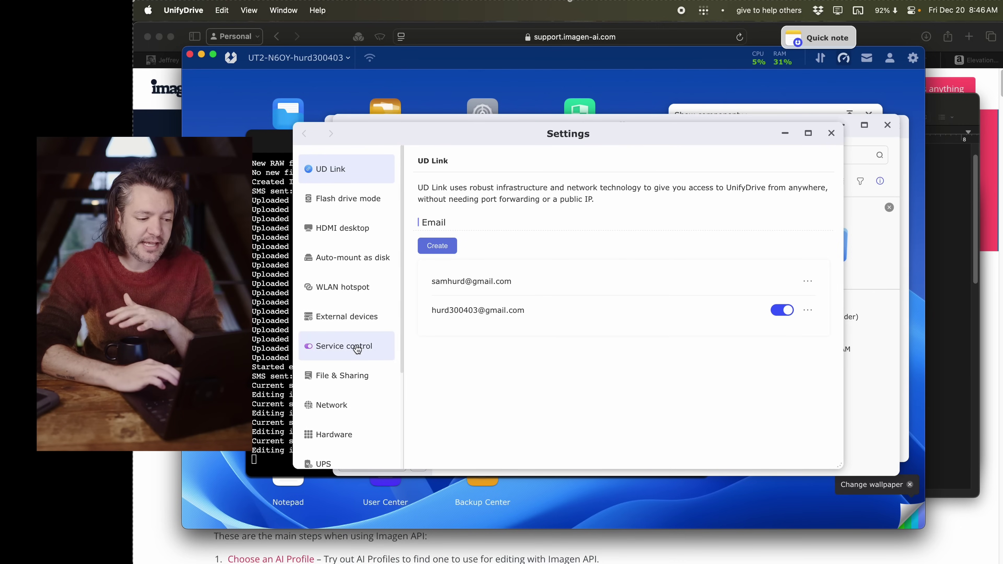
pyautogui.click(340, 386)
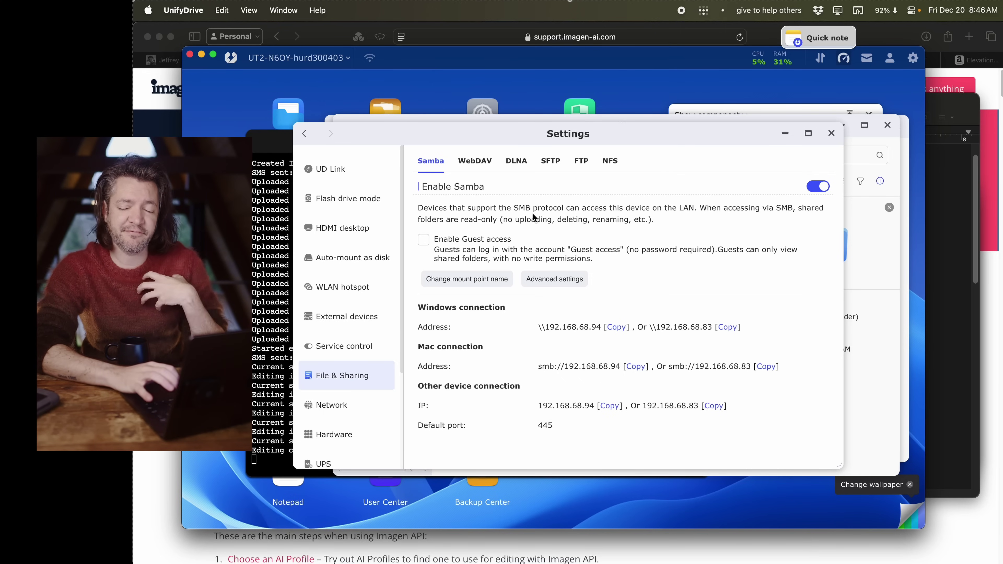
# Switch to Finder, open the UT2-N6OY network device and look through its nvme11 share
pyautogui.click(169, 552)
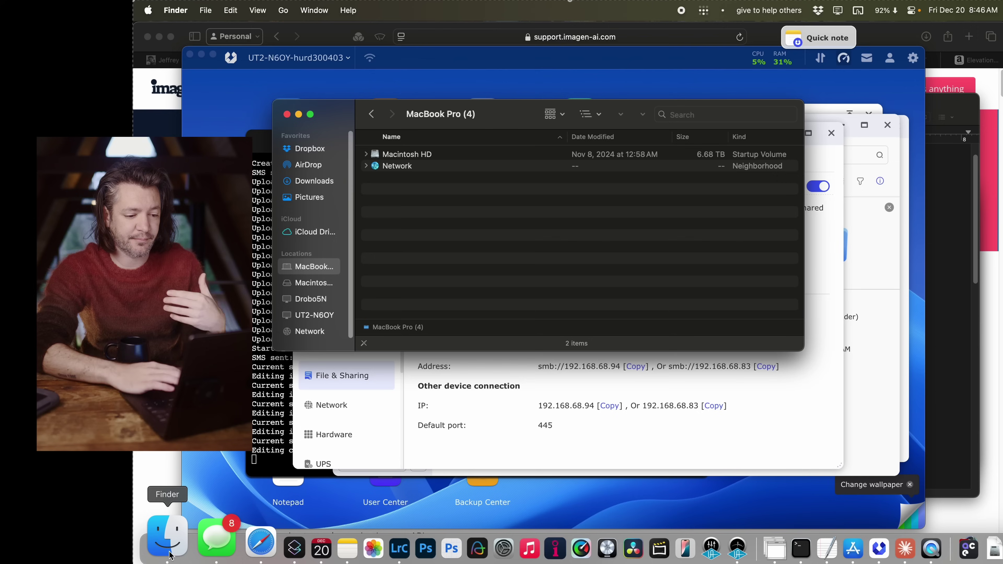
pyautogui.click(315, 315)
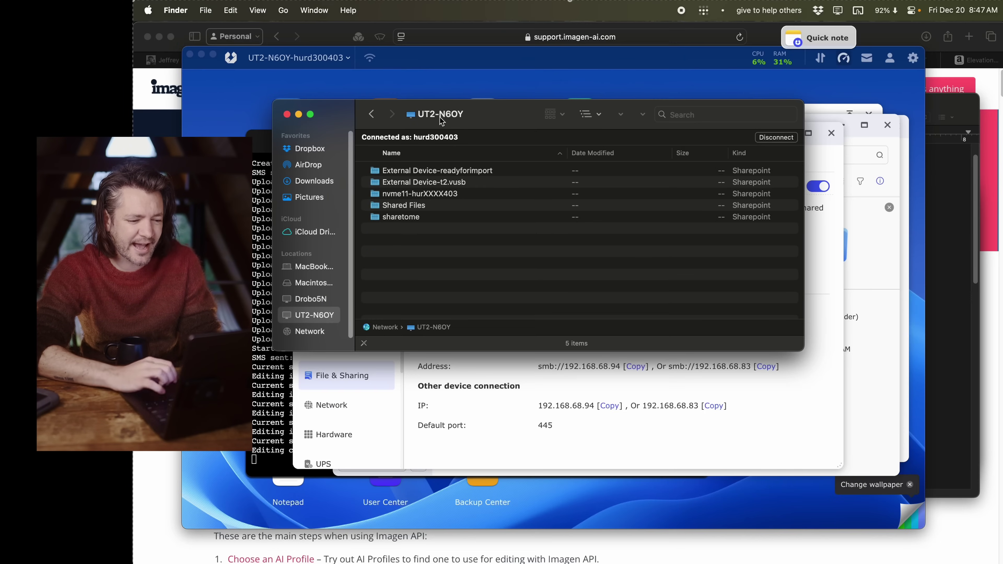
pyautogui.doubleClick(452, 196)
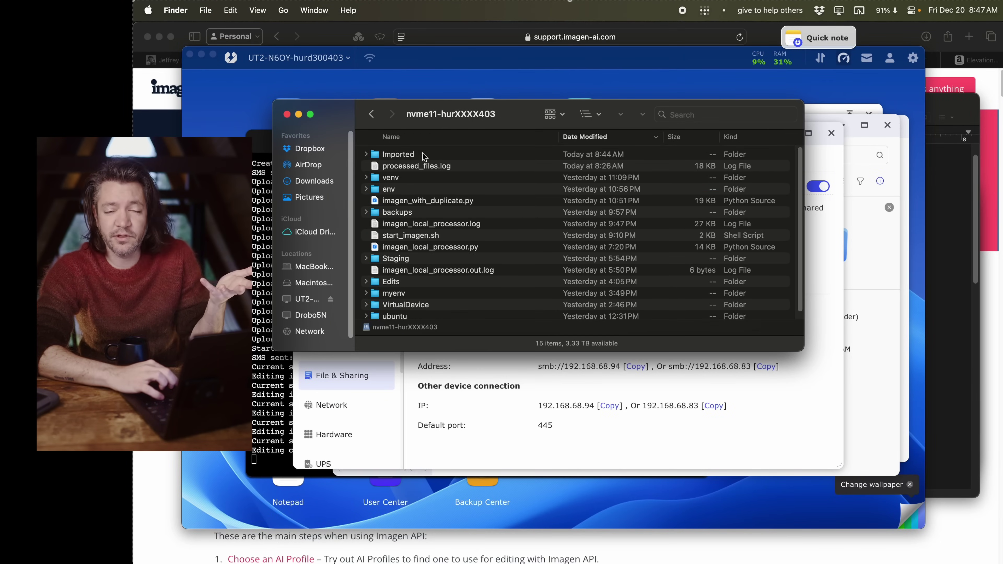
pyautogui.scroll(-3, 443, 313)
pyautogui.scroll(4, 443, 313)
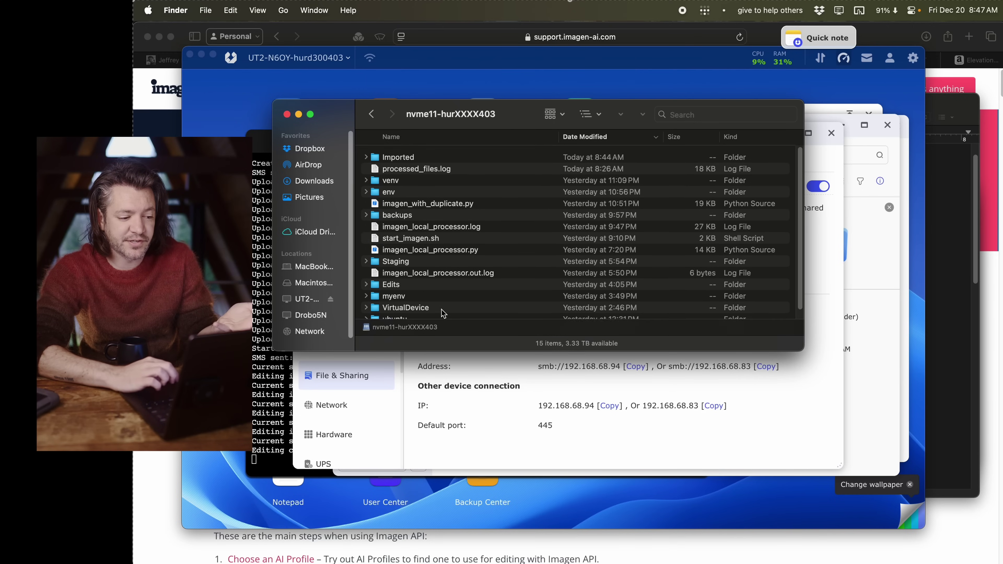
pyautogui.doubleClick(419, 157)
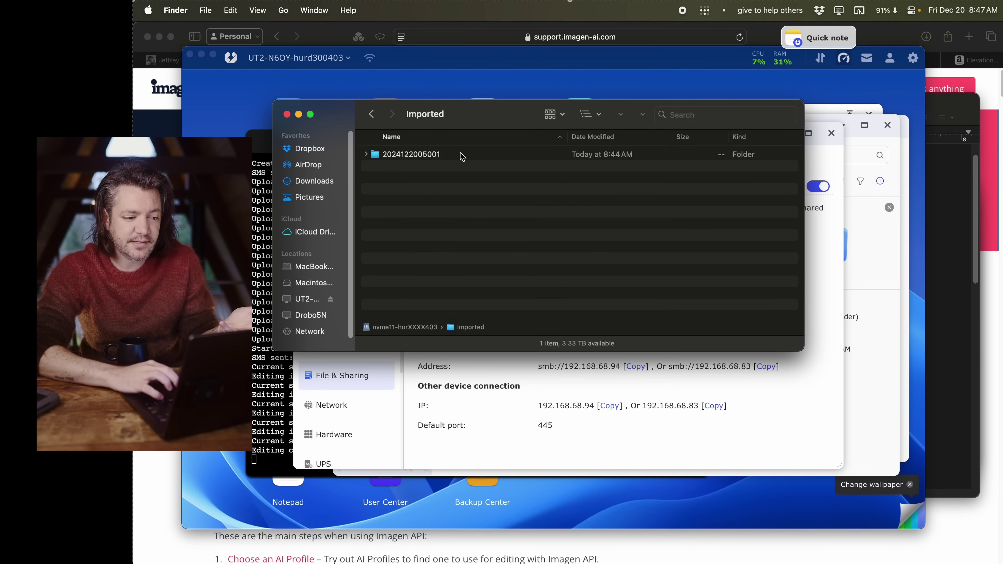
pyautogui.doubleClick(463, 155)
pyautogui.doubleClick(462, 155)
pyautogui.click(462, 155)
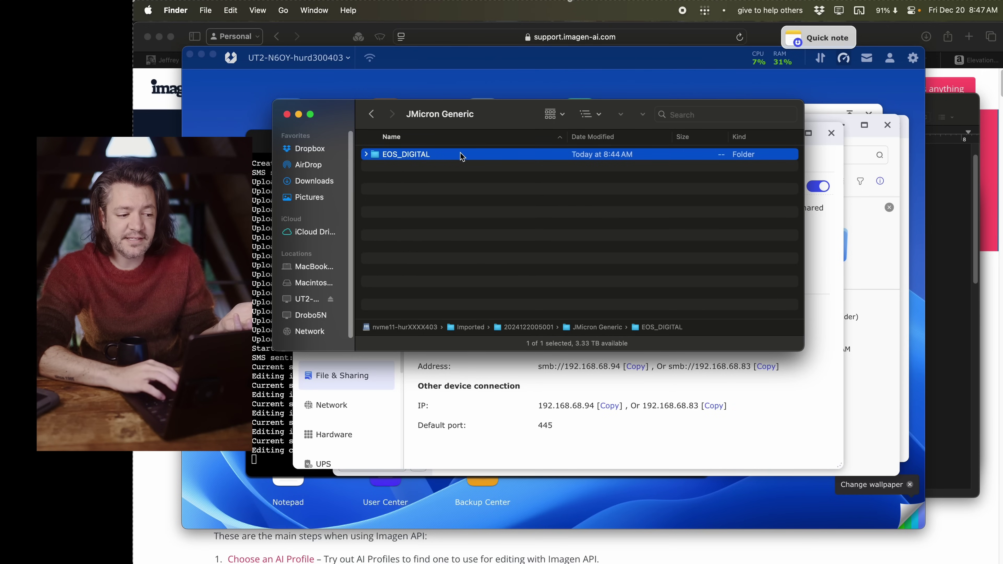
pyautogui.doubleClick(462, 155)
pyautogui.doubleClick(463, 155)
pyautogui.doubleClick(463, 155)
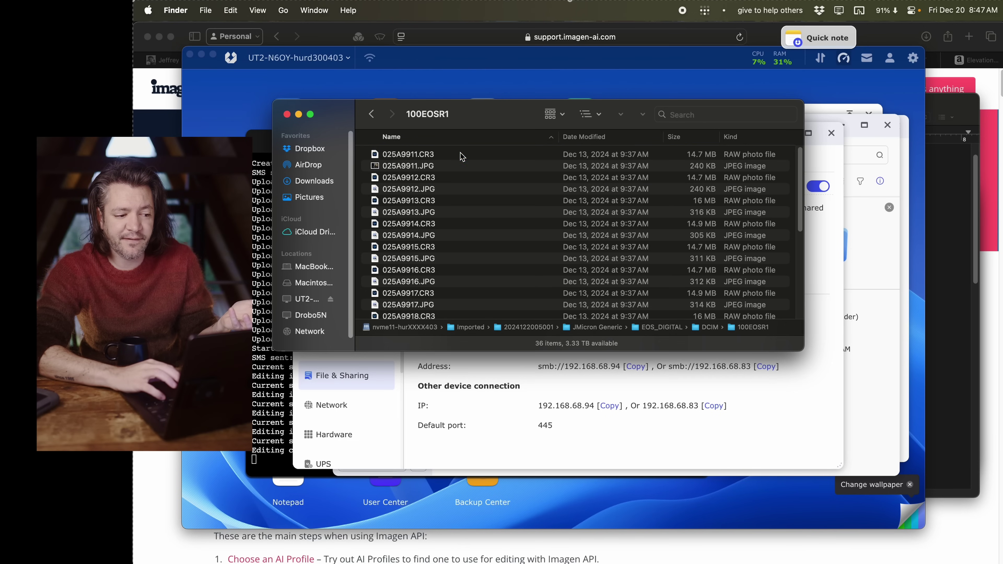
pyautogui.scroll(-10, 482, 224)
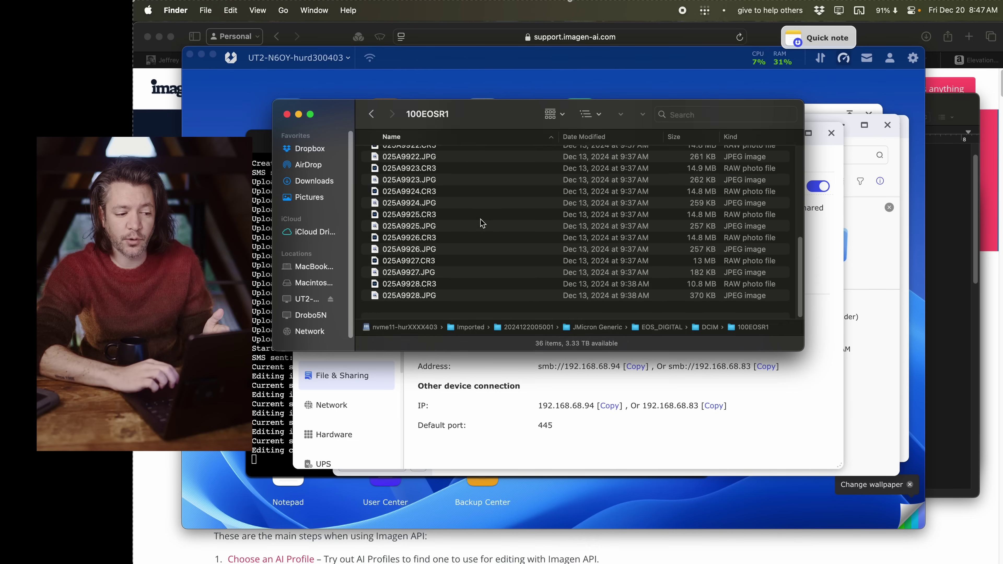
pyautogui.scroll(3, 482, 223)
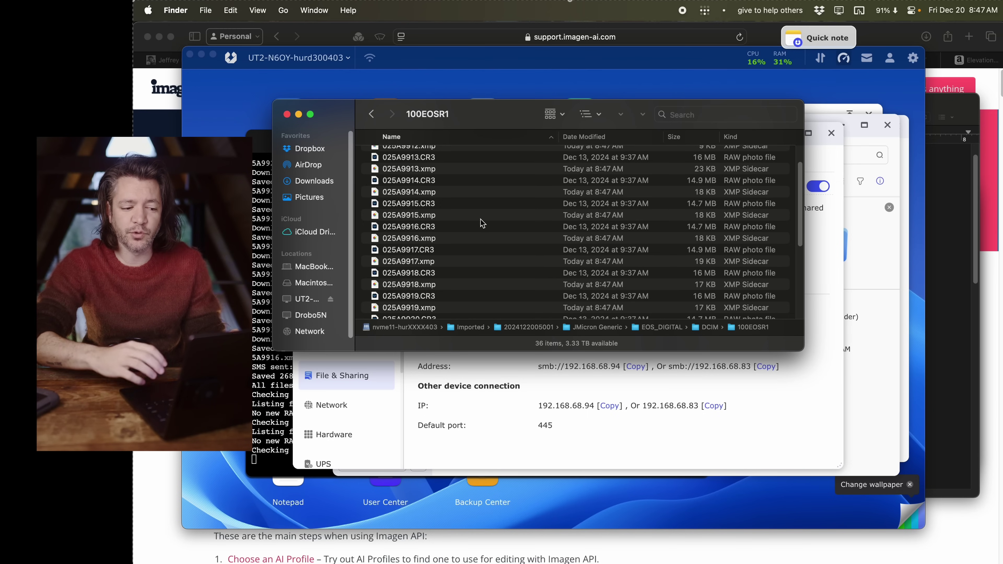
# Go back through DCIM to the Imported folder and return to the UnifyDrive Samba settings
pyautogui.moveTo(347, 554)
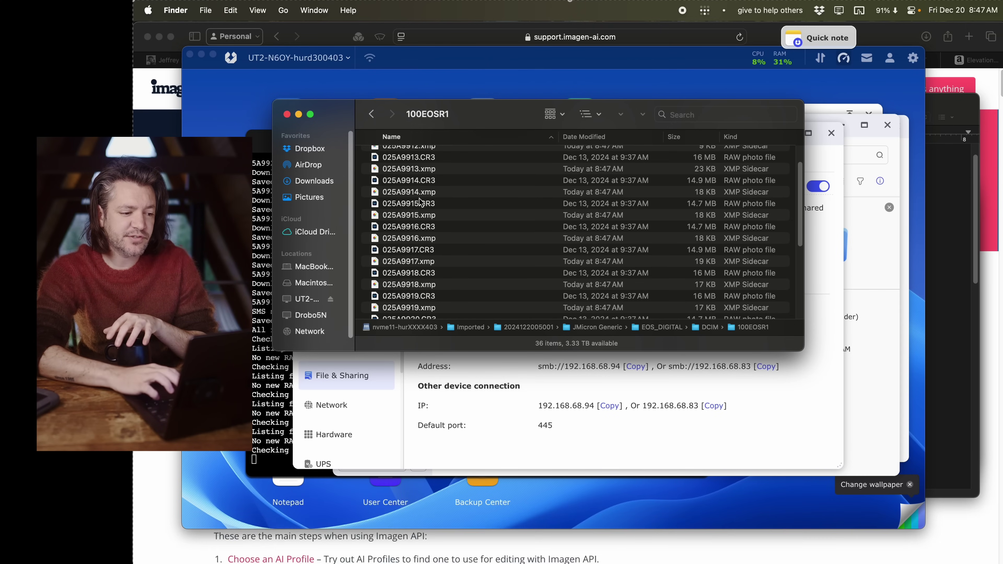
pyautogui.click(371, 114)
pyautogui.click(458, 154)
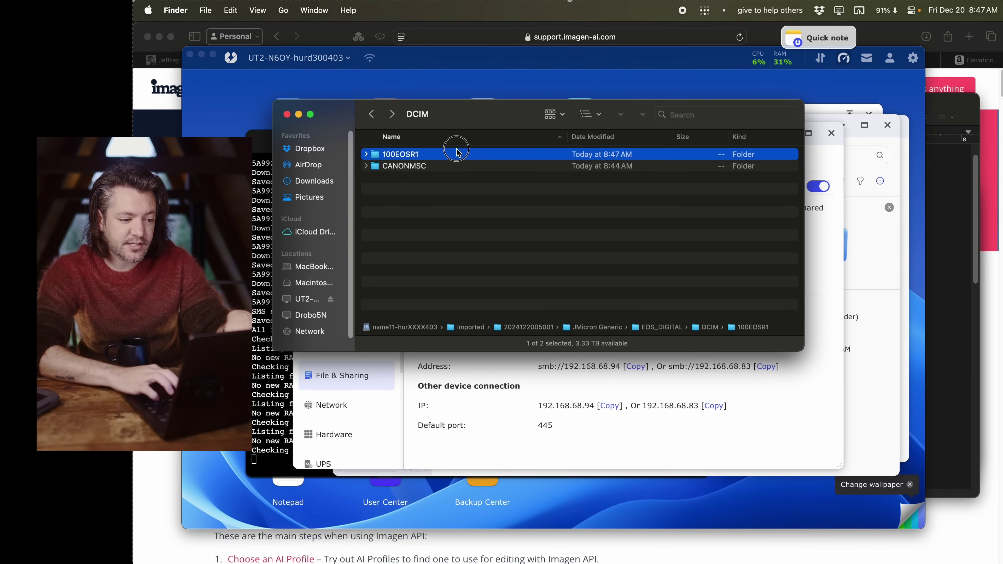
pyautogui.doubleClick(470, 328)
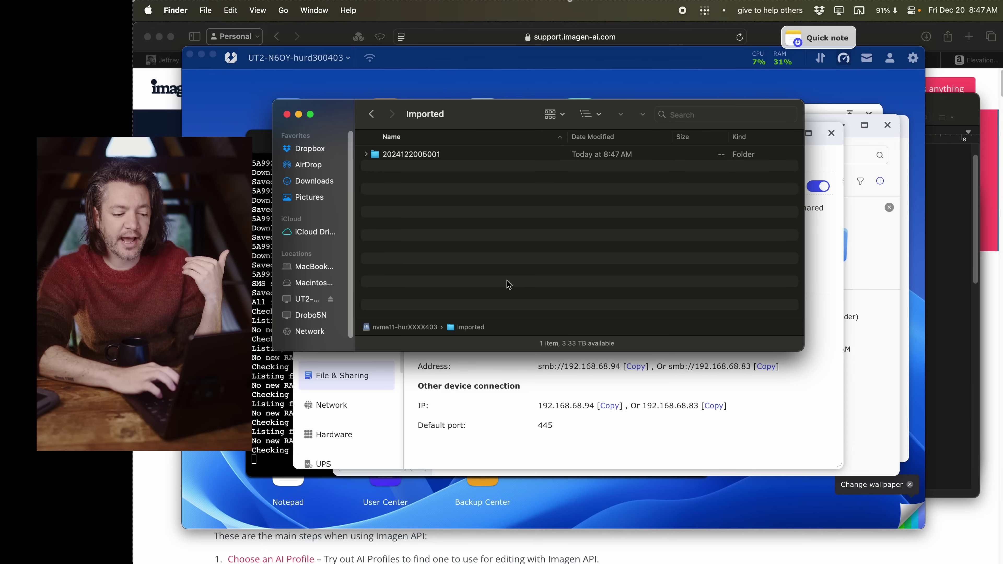
pyautogui.click(659, 443)
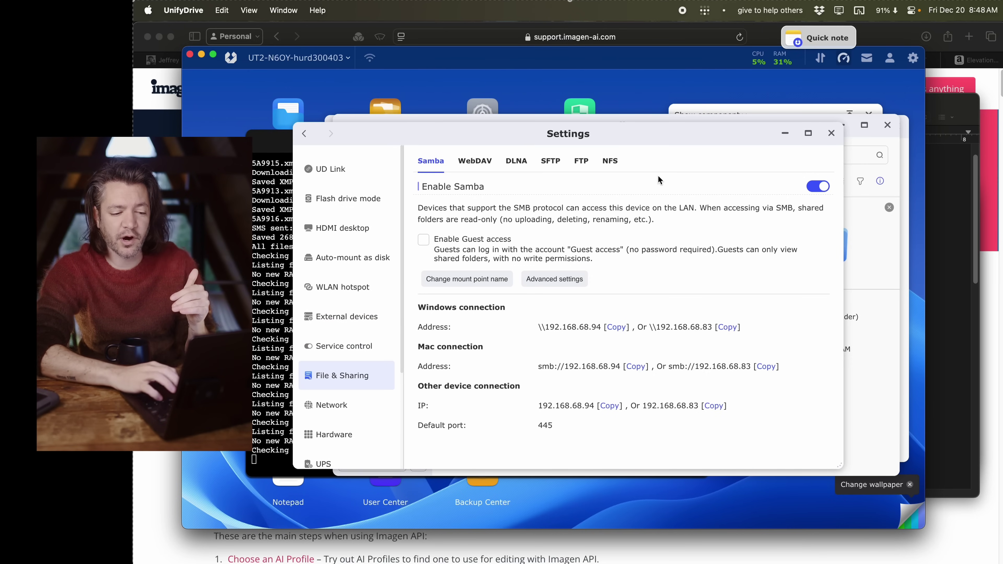
# Bring up the imagen SSH session and check the SMS notification line after the XMP downloads
pyautogui.moveTo(727, 538)
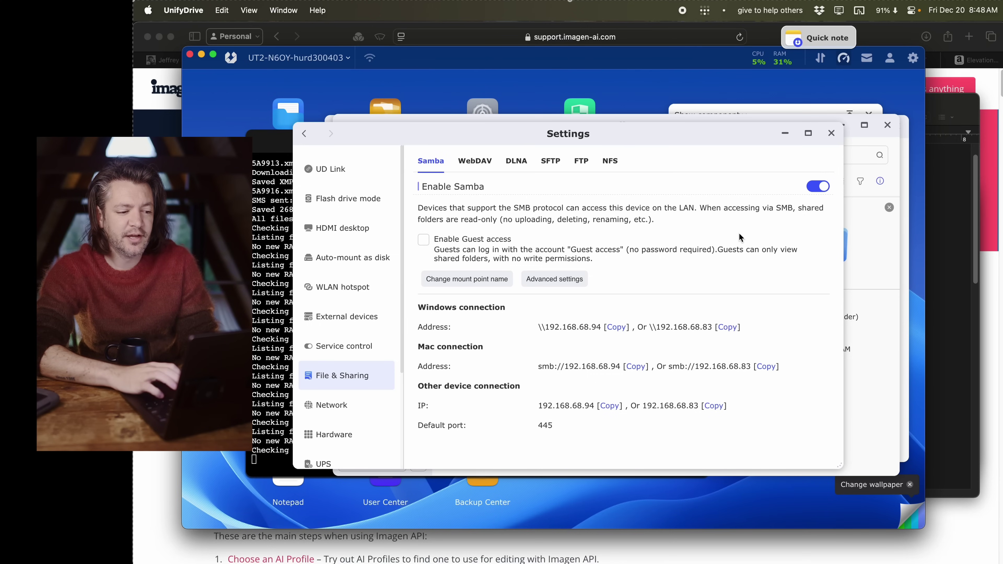
pyautogui.press('super+Tab')
pyautogui.press('super+Tab')
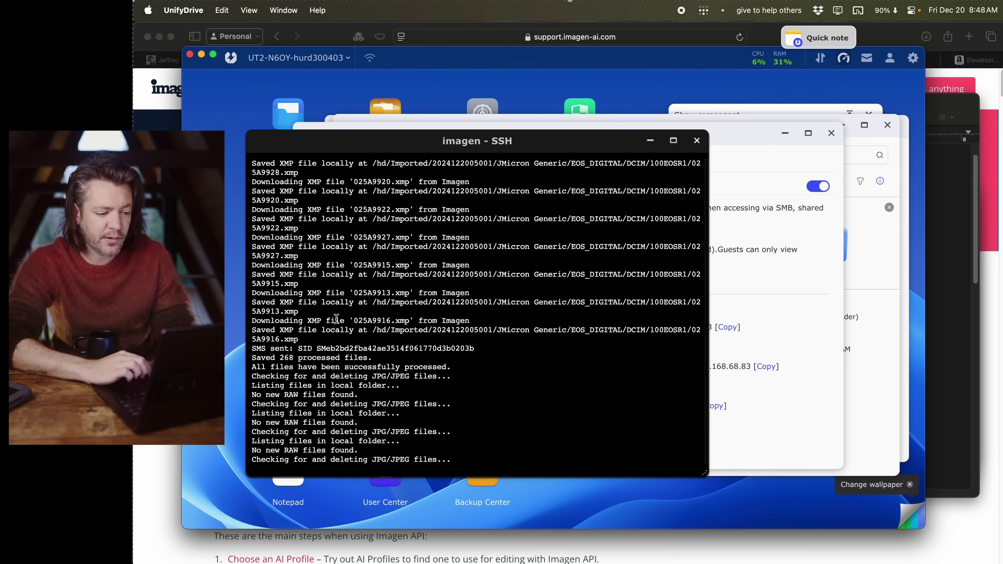
pyautogui.moveTo(254, 349); pyautogui.dragTo(438, 350)
pyautogui.click(439, 350)
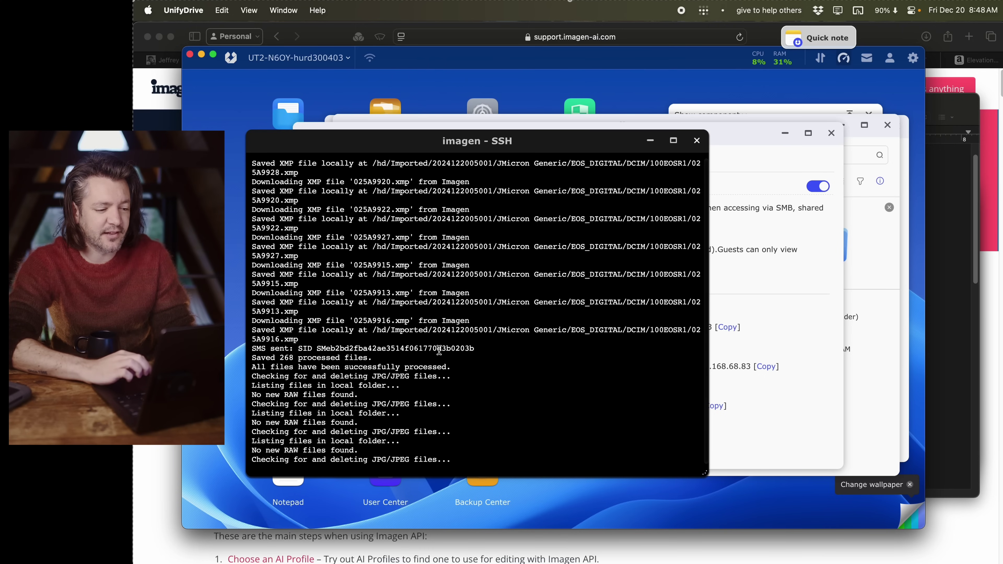
# Switch to Finder and select all the CR3 and XMP files in the 100EOSR1 folder
pyautogui.press('super+Tab')
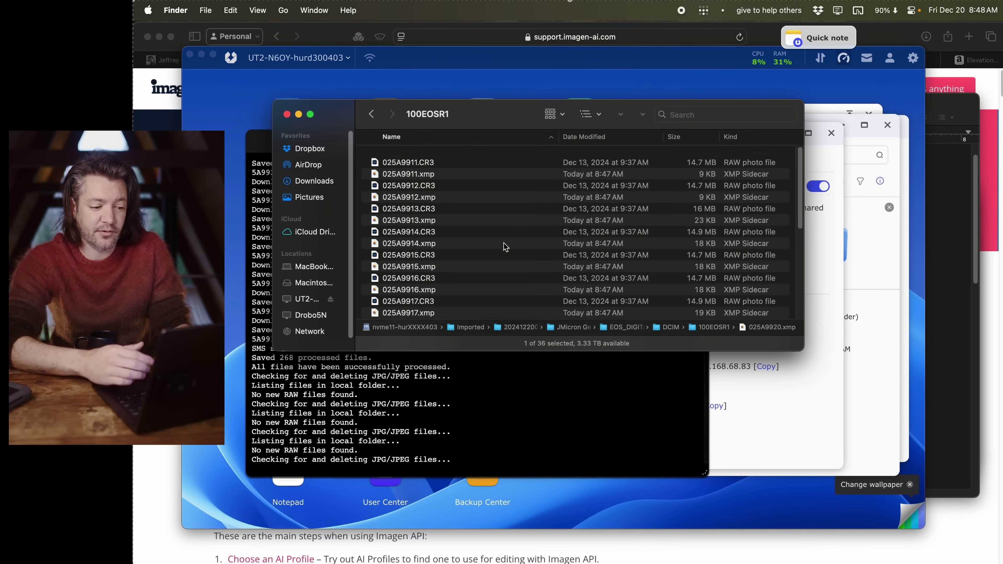
pyautogui.scroll(-1, 505, 247)
pyautogui.click(478, 201)
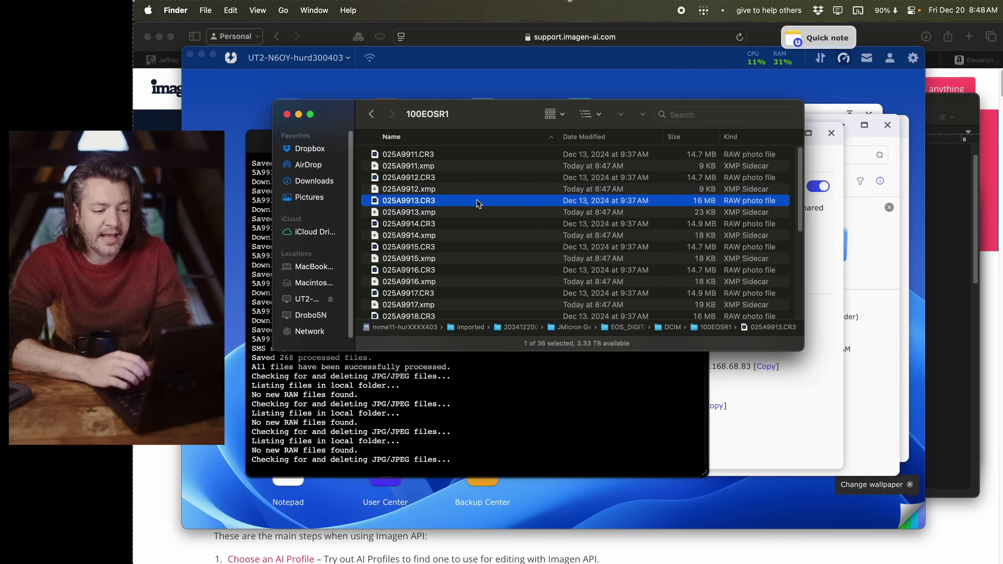
pyautogui.press('super+a')
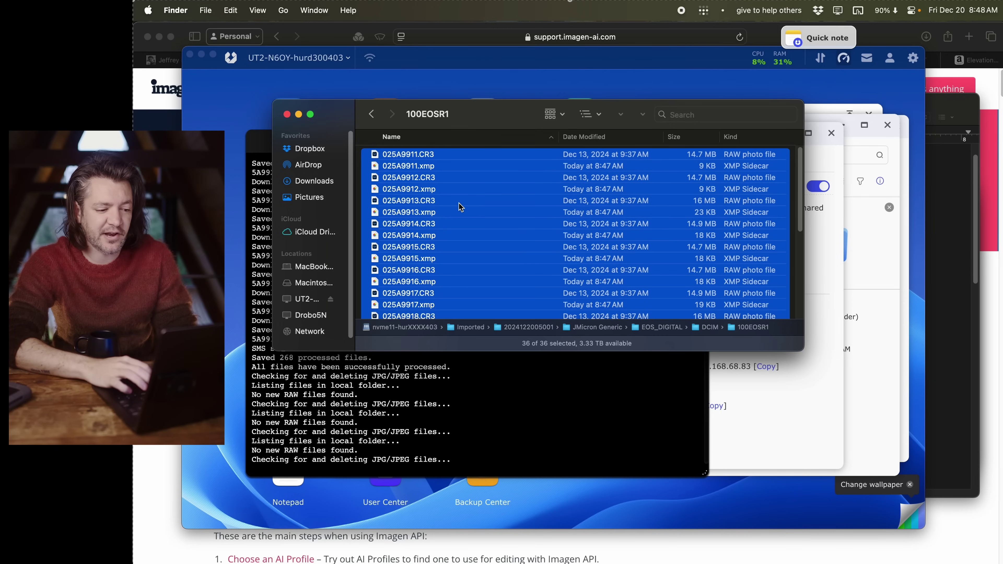
# Send the 100EOSR1 folder from DCIM to Lightroom Classic and import its new photos with the Copy option
pyautogui.click(371, 115)
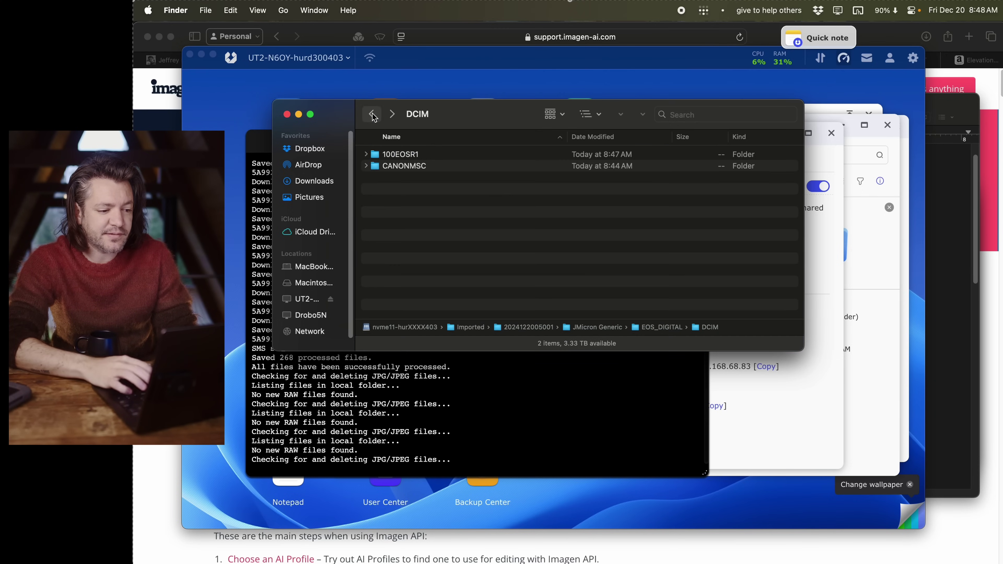
pyautogui.moveTo(413, 158); pyautogui.dragTo(350, 549)
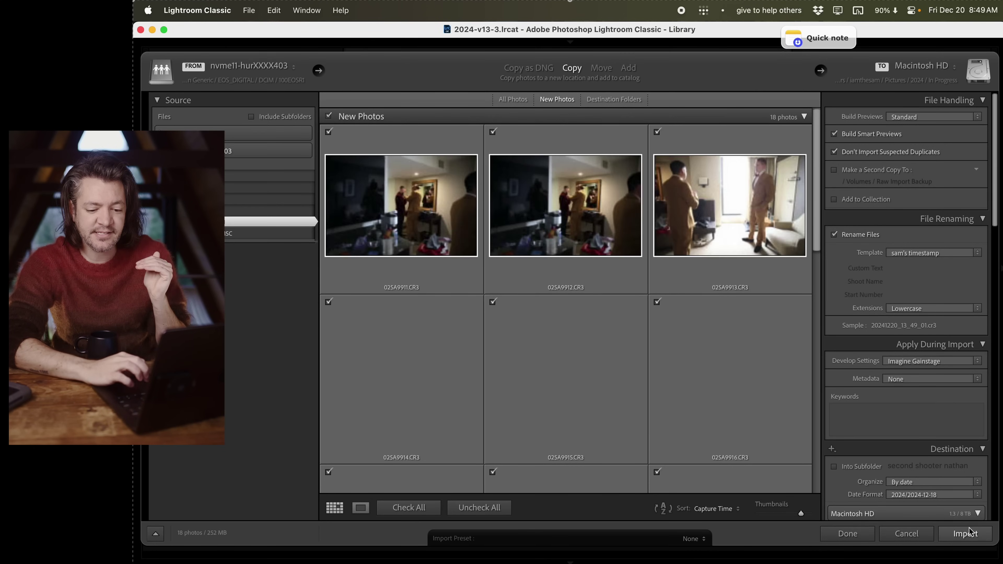
pyautogui.click(962, 528)
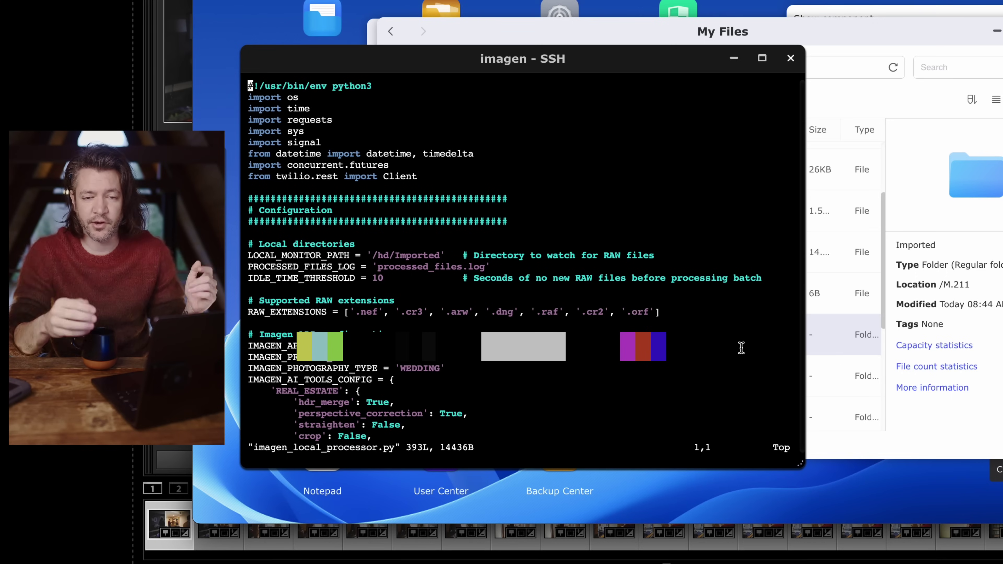
# Read the configuration section of imagen_local_processor.py, including the AI tools settings for each photography type
pyautogui.press('Down')
pyautogui.press('Down')
pyautogui.press('Down')
pyautogui.press('Down')
pyautogui.press('Down')
pyautogui.press('Down')
pyautogui.press('Down')
pyautogui.press('Down')
pyautogui.press('Down')
pyautogui.press('Down')
pyautogui.press('Down')
pyautogui.press('Down')
pyautogui.press('Down')
pyautogui.scroll(-13, 521, 261)
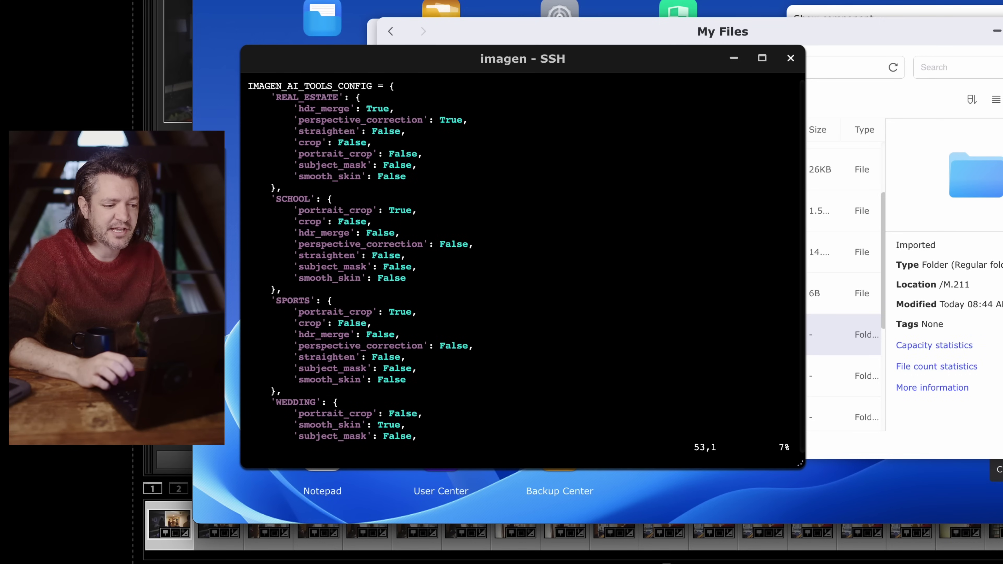
# Examine the script's utility functions for sending SMS, listing local files and filtering new RAW files
pyautogui.hotkey('ctrl', 'v')
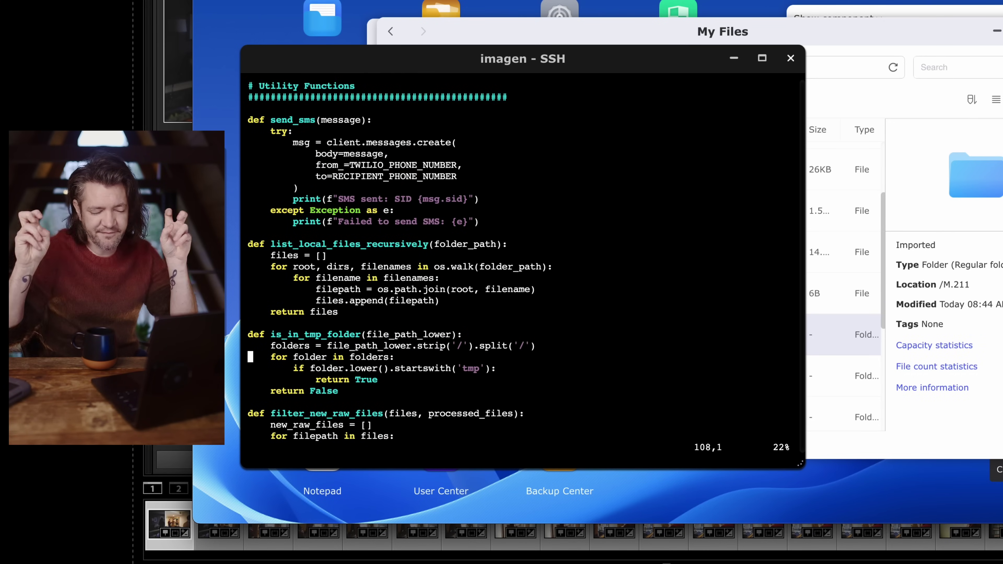
pyautogui.press('j')
pyautogui.press('j')
pyautogui.press('j')
pyautogui.press('j')
pyautogui.press('j')
pyautogui.press('j')
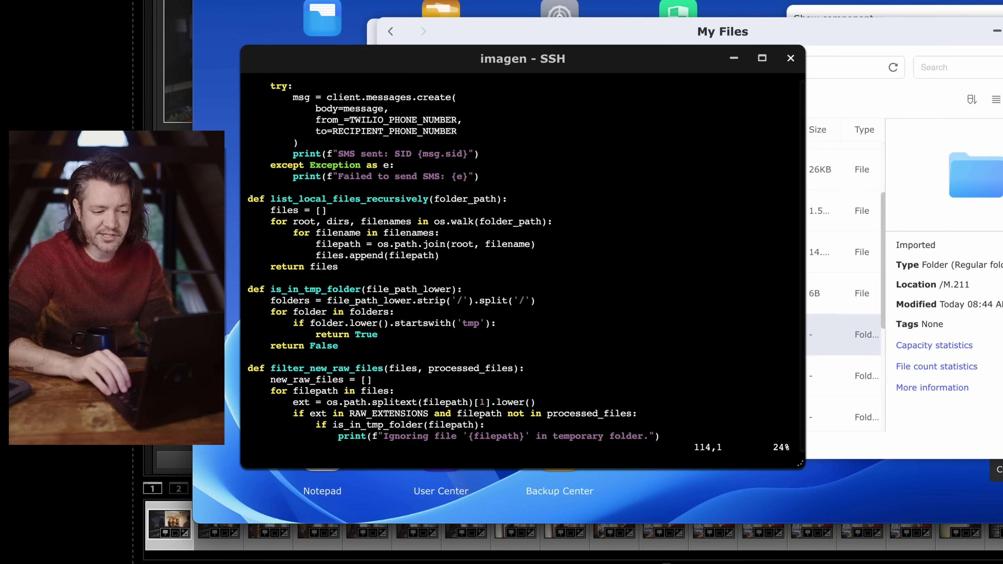
pyautogui.press('j')
pyautogui.press('j')
pyautogui.press('j')
pyautogui.press('j')
pyautogui.press('j')
pyautogui.press('j')
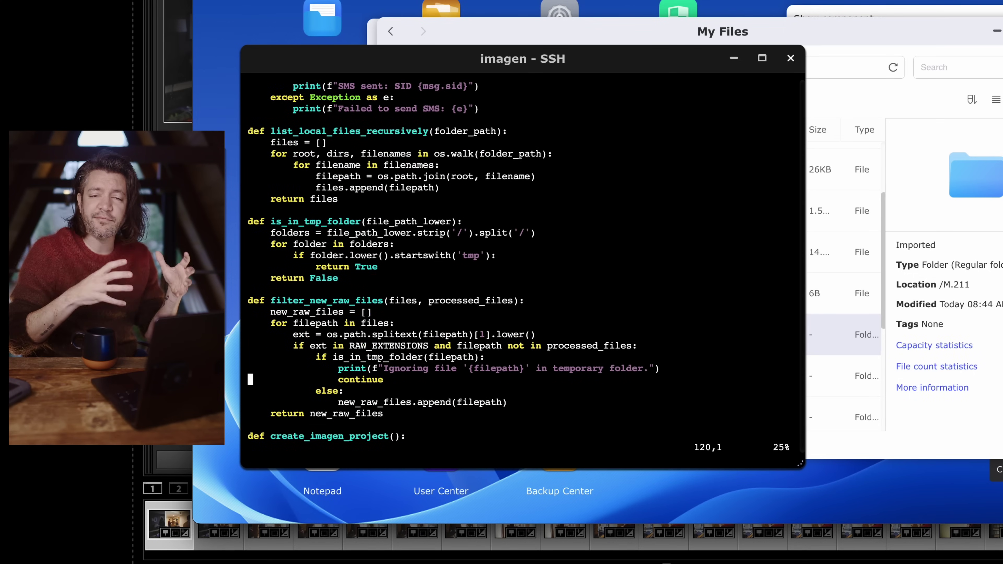
pyautogui.press('j')
pyautogui.press('j')
pyautogui.press('j')
pyautogui.press('j')
pyautogui.press('j')
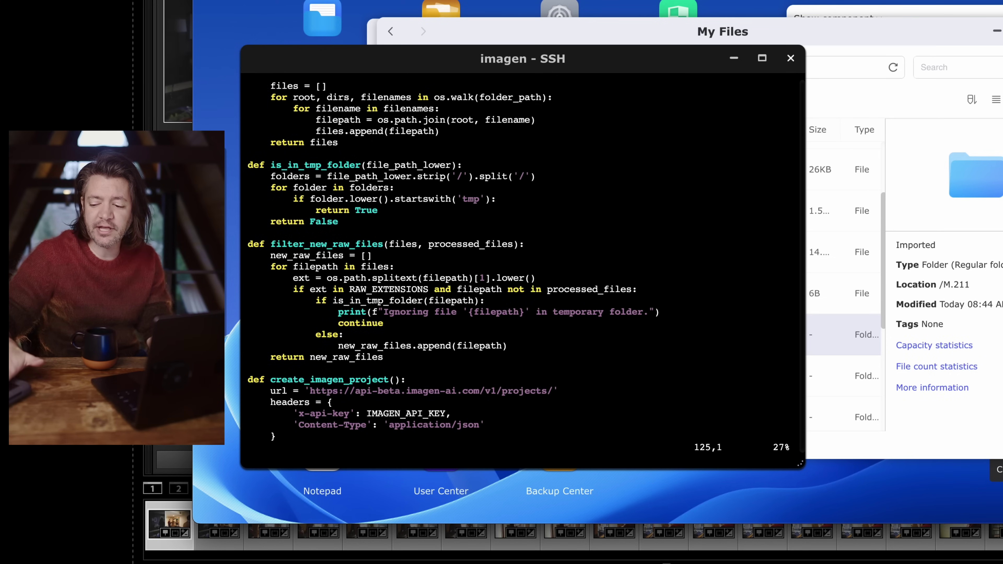
# Examine the create_imagen_project function in the script
pyautogui.press('j')
pyautogui.press('j')
pyautogui.press('j')
pyautogui.press('j')
pyautogui.press('j')
pyautogui.press('j')
pyautogui.press('j')
pyautogui.press('j')
pyautogui.press('j')
pyautogui.press('j')
pyautogui.press('j')
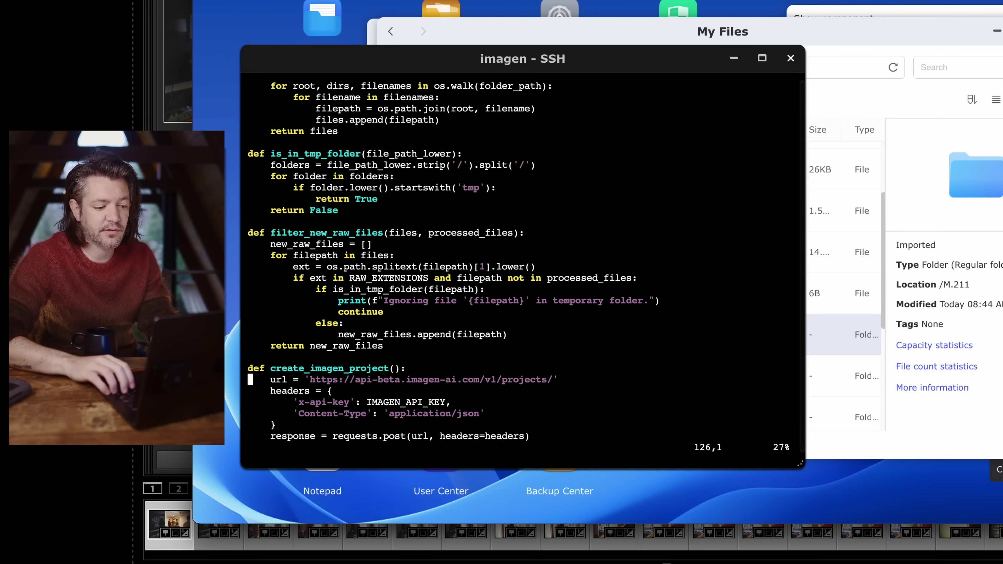
pyautogui.press('j')
pyautogui.press('j')
pyautogui.press('j')
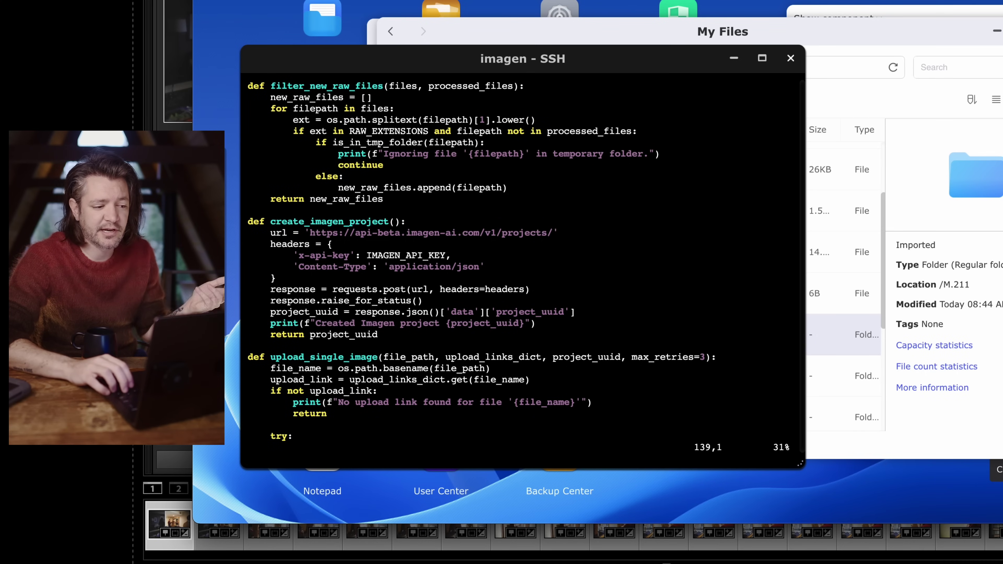
# Examine the upload_single_image function and its retry loop
pyautogui.press('j')
pyautogui.press('j')
pyautogui.press('j')
pyautogui.press('j')
pyautogui.press('j')
pyautogui.press('j')
pyautogui.press('j')
pyautogui.press('j')
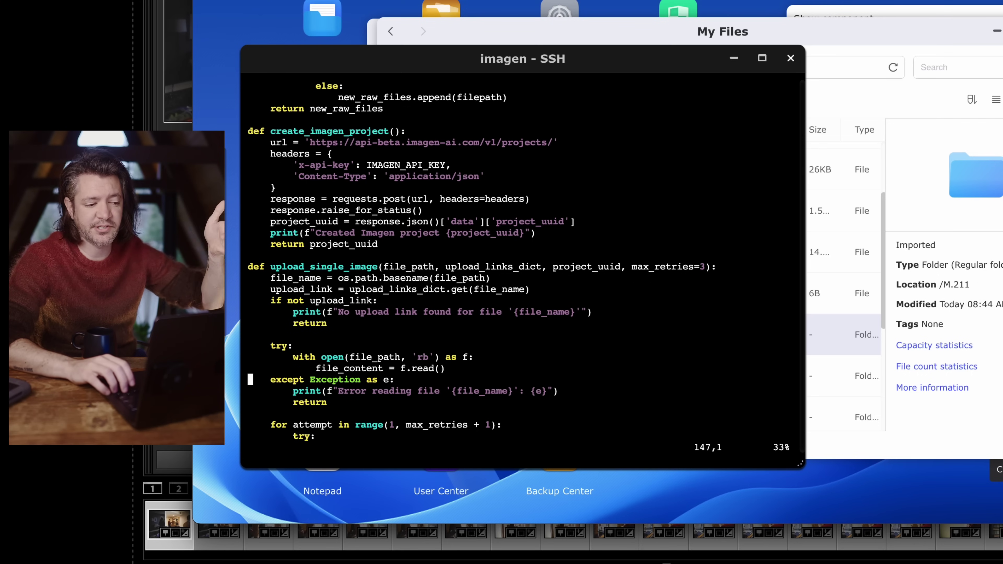
pyautogui.press('j')
pyautogui.press('j')
pyautogui.press('j')
pyautogui.press('j')
pyautogui.press('j')
pyautogui.press('j')
pyautogui.press('j')
pyautogui.press('j')
pyautogui.press('j')
pyautogui.press('j')
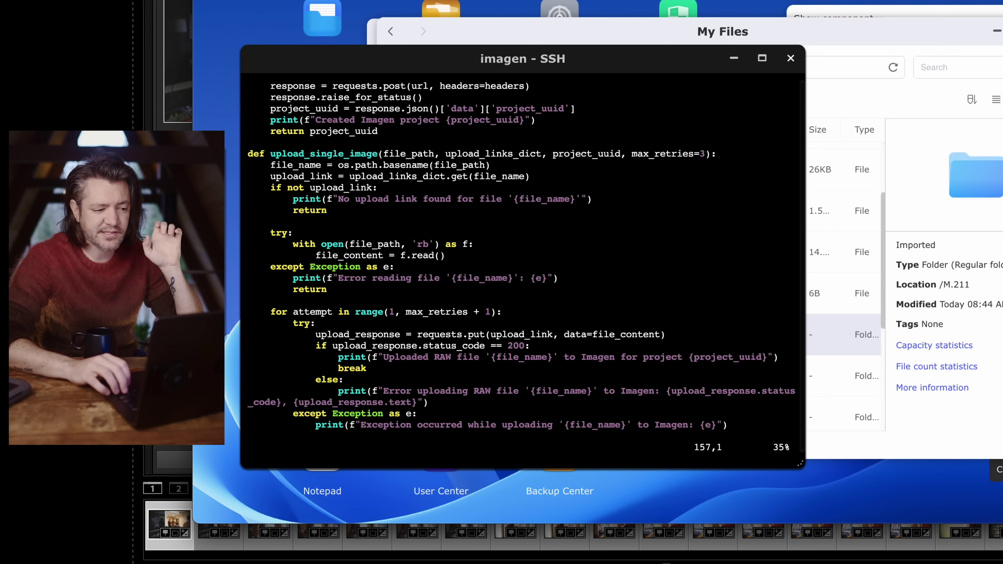
# Examine the upload_raw_files_to_imagen function, including its upload links, SMS notice and parallel workers
pyautogui.press('j')
pyautogui.press('j')
pyautogui.press('j')
pyautogui.press('j')
pyautogui.press('j')
pyautogui.press('j')
pyautogui.press('j')
pyautogui.press('j')
pyautogui.press('j')
pyautogui.press('j')
pyautogui.press('j')
pyautogui.press('j')
pyautogui.press('j')
pyautogui.press('j')
pyautogui.press('j')
pyautogui.press('j')
pyautogui.press('j')
pyautogui.press('j')
pyautogui.press('j')
pyautogui.press('j')
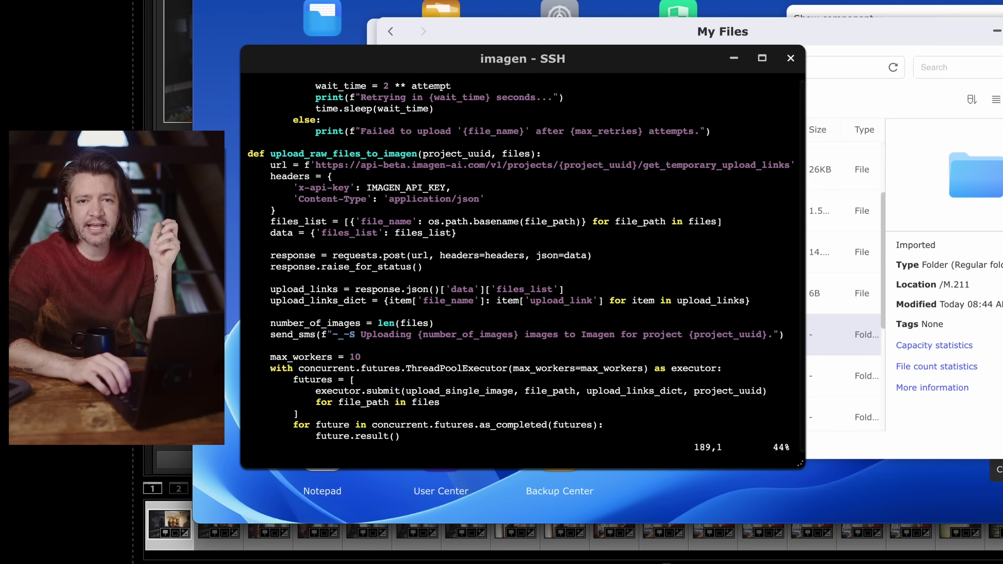
# Examine the start_imagen_edit function, including its photography type check, AI tools settings and edit request
pyautogui.press('j')
pyautogui.press('j')
pyautogui.press('j')
pyautogui.press('j')
pyautogui.press('j')
pyautogui.press('j')
pyautogui.press('j')
pyautogui.press('j')
pyautogui.press('j')
pyautogui.press('j')
pyautogui.press('j')
pyautogui.press('j')
pyautogui.press('j')
pyautogui.press('j')
pyautogui.press('j')
pyautogui.press('j')
pyautogui.press('j')
pyautogui.press('j')
pyautogui.press('j')
pyautogui.press('j')
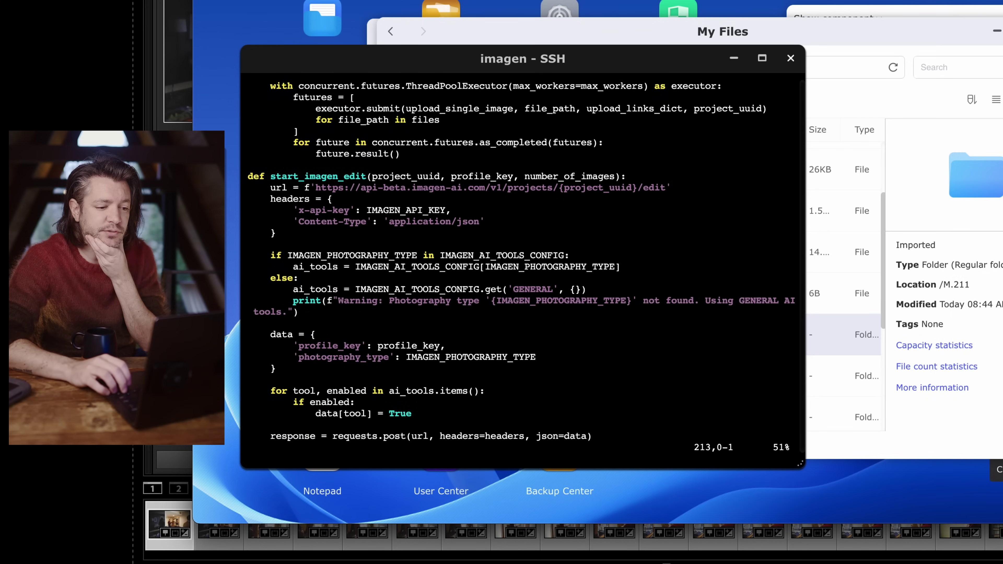
pyautogui.press('j')
pyautogui.press('j')
pyautogui.press('j')
pyautogui.press('j')
pyautogui.press('j')
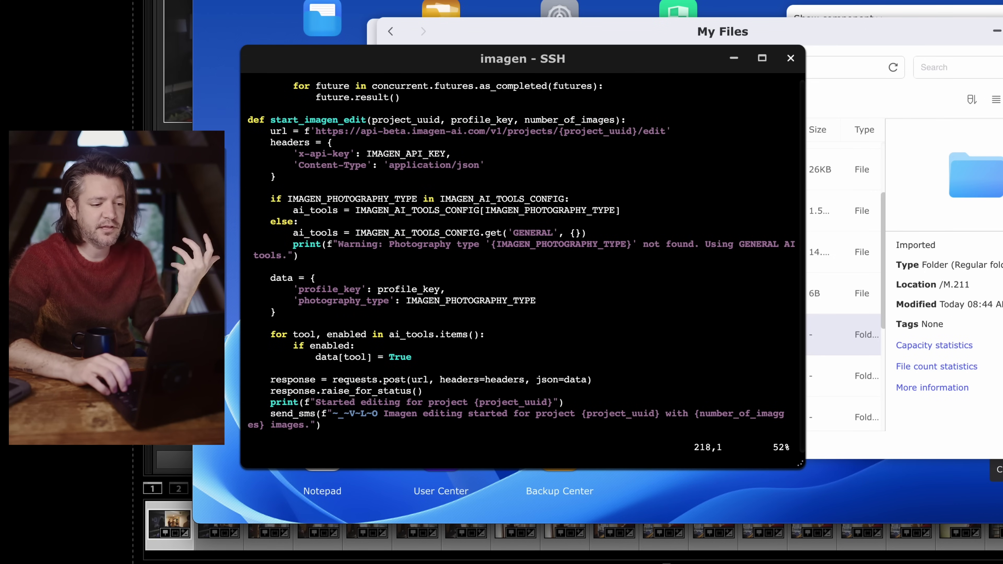
pyautogui.press('j')
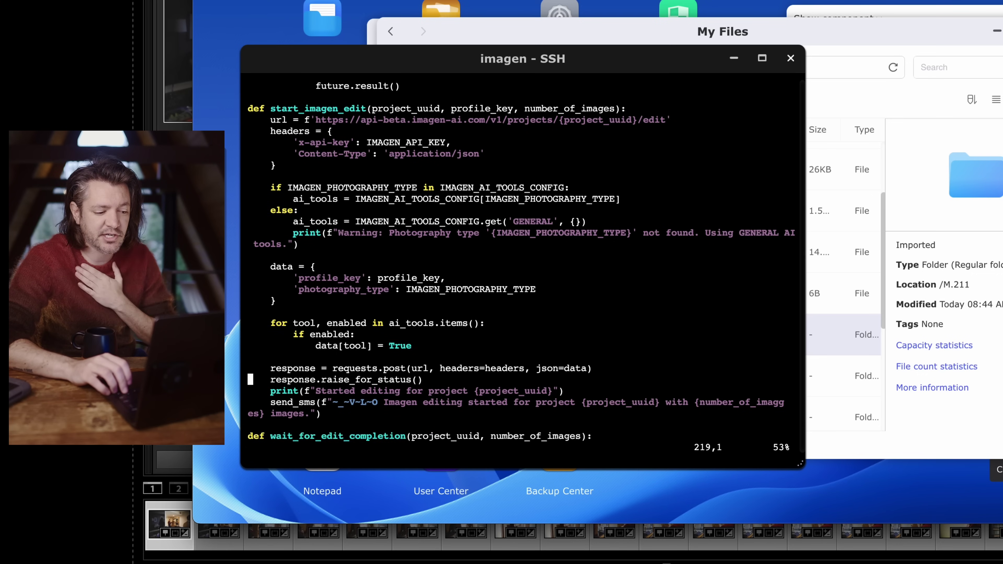
# Examine the wait_for_edit_completion function and its status polling loop
pyautogui.press('j')
pyautogui.press('j')
pyautogui.press('j')
pyautogui.press('j')
pyautogui.press('j')
pyautogui.press('j')
pyautogui.press('j')
pyautogui.press('j')
pyautogui.press('j')
pyautogui.press('j')
pyautogui.press('j')
pyautogui.press('j')
pyautogui.press('j')
pyautogui.press('j')
pyautogui.press('j')
pyautogui.press('j')
pyautogui.press('j')
pyautogui.press('j')
pyautogui.press('j')
pyautogui.press('j')
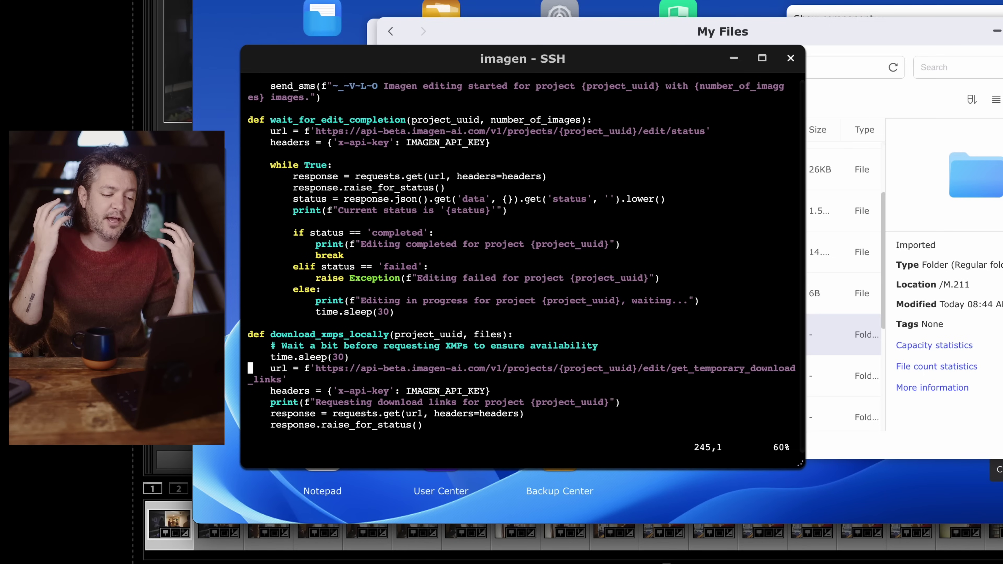
# Examine the download_xmps_locally function, including how it requests download links and places XMP files beside the RAW files
pyautogui.press('j')
pyautogui.press('j')
pyautogui.press('j')
pyautogui.press('j')
pyautogui.press('j')
pyautogui.press('j')
pyautogui.press('j')
pyautogui.press('j')
pyautogui.press('j')
pyautogui.press('j')
pyautogui.press('j')
pyautogui.press('j')
pyautogui.press('j')
pyautogui.press('j')
pyautogui.press('j')
pyautogui.press('j')
pyautogui.press('j')
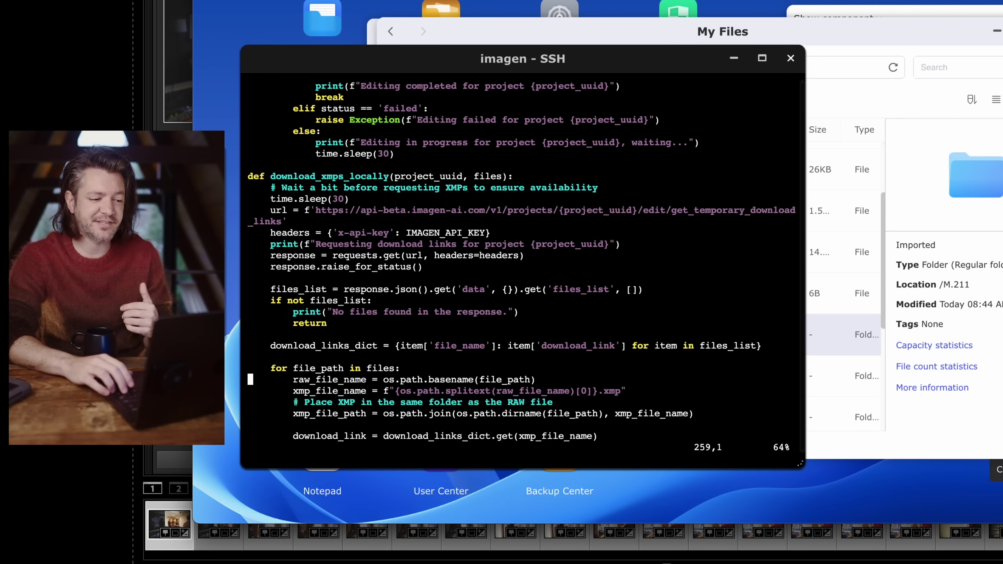
pyautogui.press('Down')
pyautogui.press('Down')
pyautogui.press('Down')
pyautogui.press('Down')
pyautogui.press('Down')
pyautogui.press('Down')
pyautogui.press('Down')
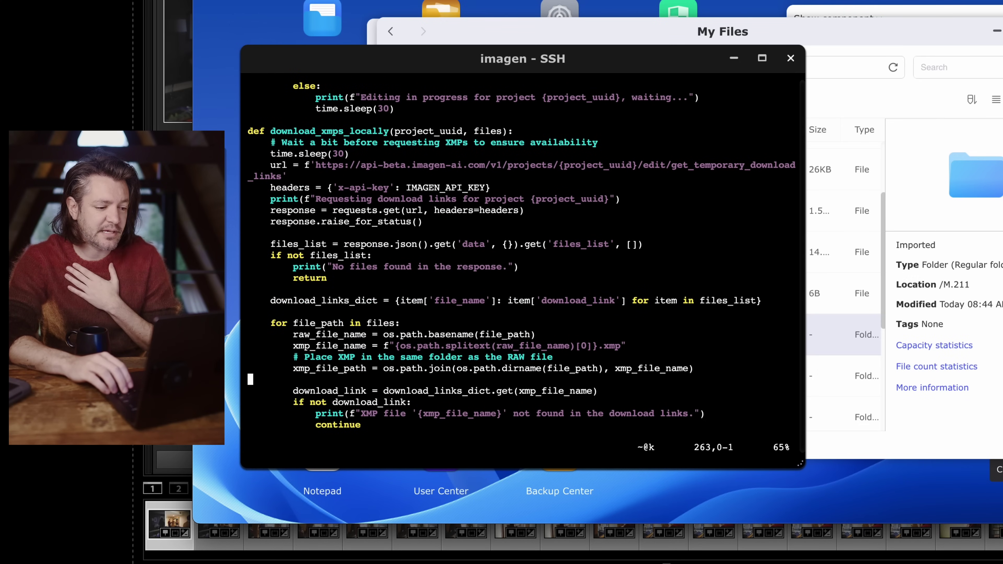
# Examine the script's helper functions for the processed files log and its interrupt signal handler
pyautogui.press('Down')
pyautogui.press('Down')
pyautogui.press('Down')
pyautogui.press('Down')
pyautogui.press('Down')
pyautogui.press('Down')
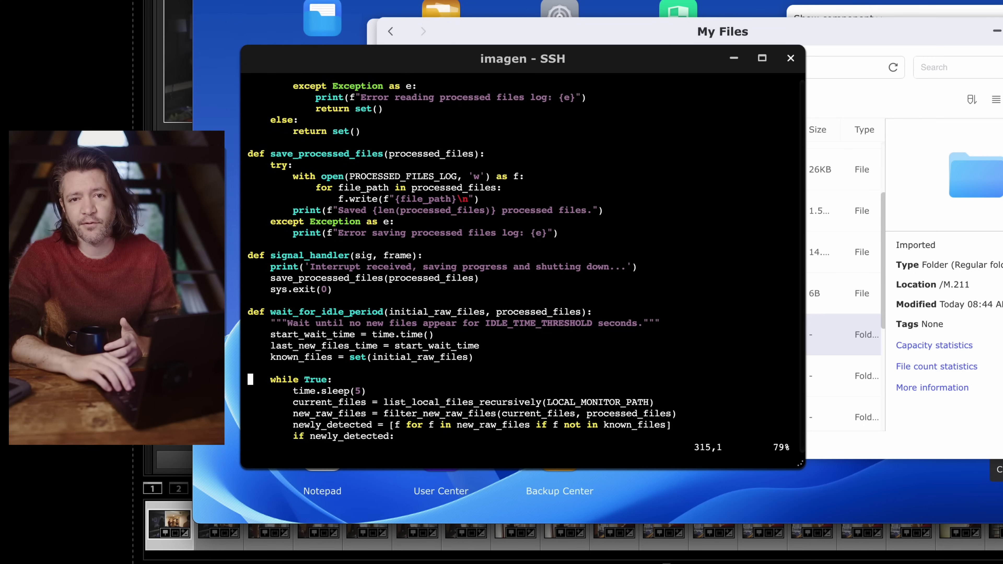
# Examine the wait_for_idle_period and delete_jpegs functions and the start of the script's main function
pyautogui.press('j')
pyautogui.press('j')
pyautogui.press('j')
pyautogui.press('j')
pyautogui.press('j')
pyautogui.press('j')
pyautogui.press('j')
pyautogui.press('j')
pyautogui.press('j')
pyautogui.press('j')
pyautogui.press('j')
pyautogui.press('j')
pyautogui.press('j')
pyautogui.press('j')
pyautogui.press('j')
pyautogui.press('j')
pyautogui.press('j')
pyautogui.press('j')
pyautogui.press('j')
pyautogui.press('j')
pyautogui.press('j')
pyautogui.press('j')
pyautogui.press('j')
pyautogui.press('j')
pyautogui.press('j')
pyautogui.press('j')
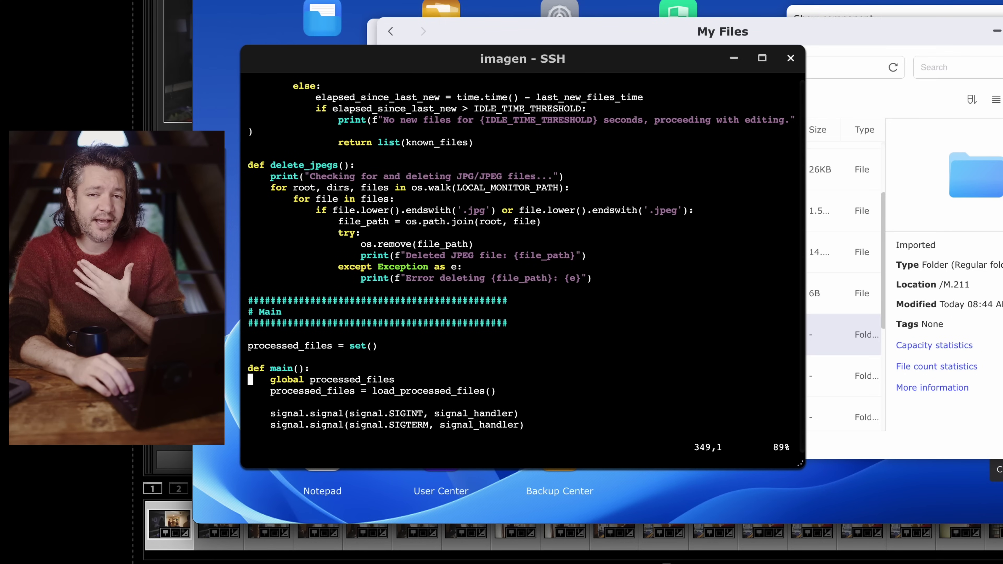
pyautogui.scroll(-3, 684, 177)
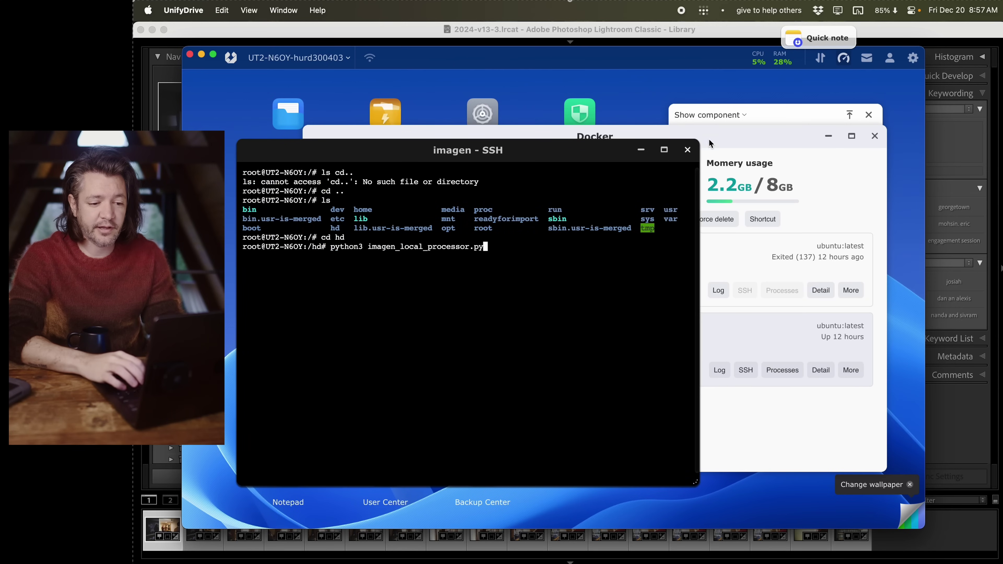
# View the imagen container in Docker, then run imagen_local_processor.py with python3 in its SSH terminal
pyautogui.click(733, 138)
pyautogui.moveTo(730, 136); pyautogui.dragTo(741, 139)
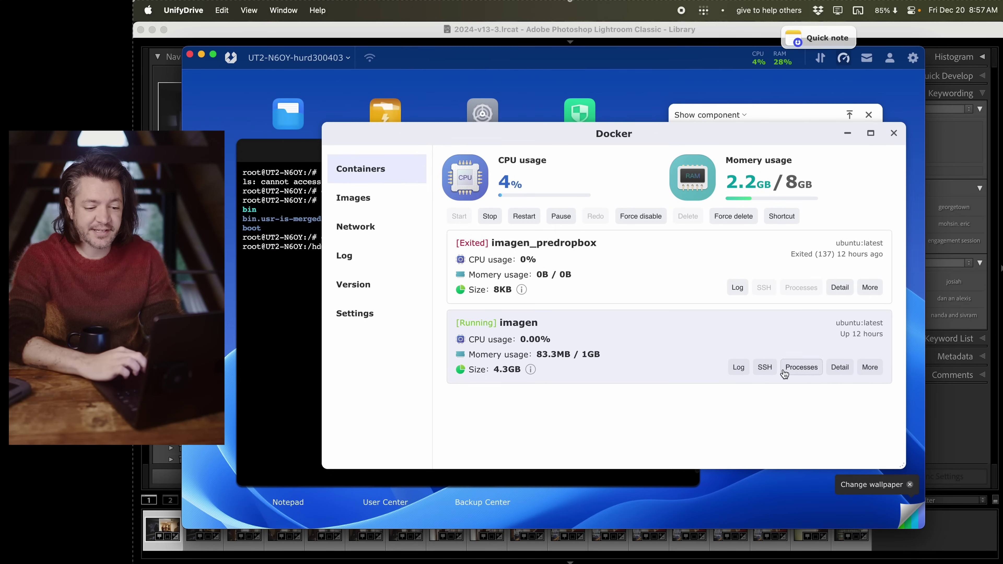
pyautogui.click(285, 311)
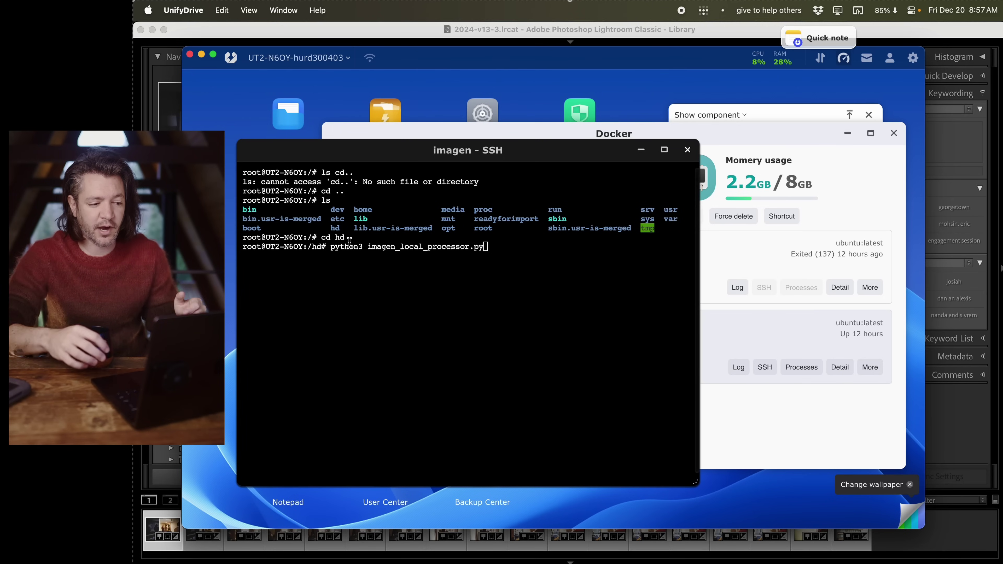
pyautogui.press('Return')
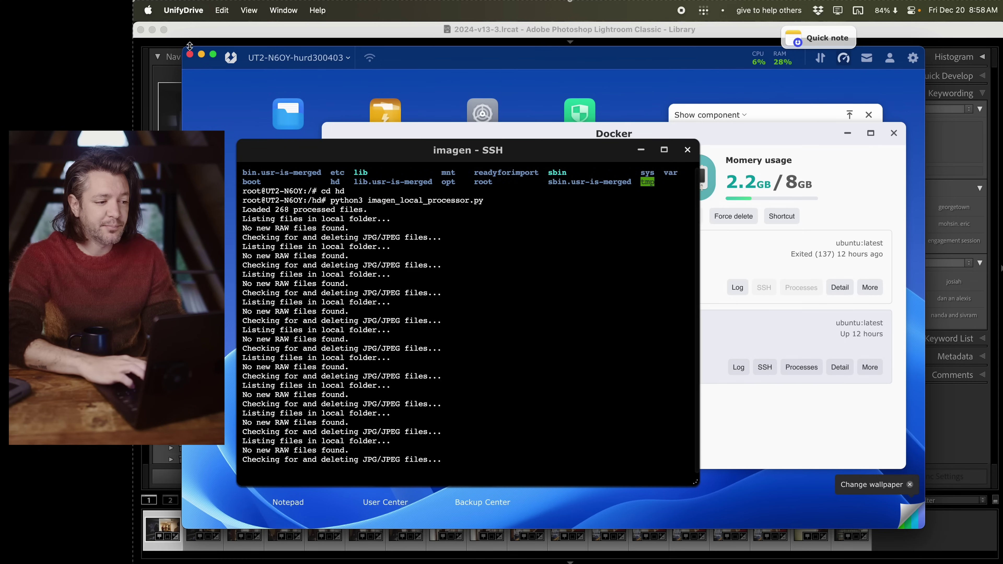
# Clear the UnifyDrive window out of the way and close the Finder DCIM window to reveal the Lightroom Classic library
pyautogui.click(184, 10)
pyautogui.click(194, 44)
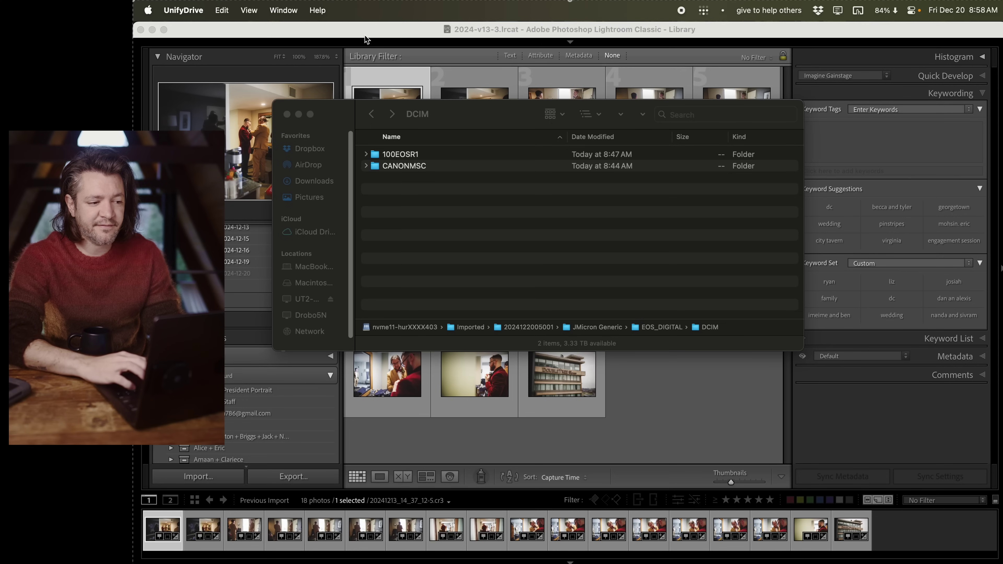
pyautogui.click(469, 126)
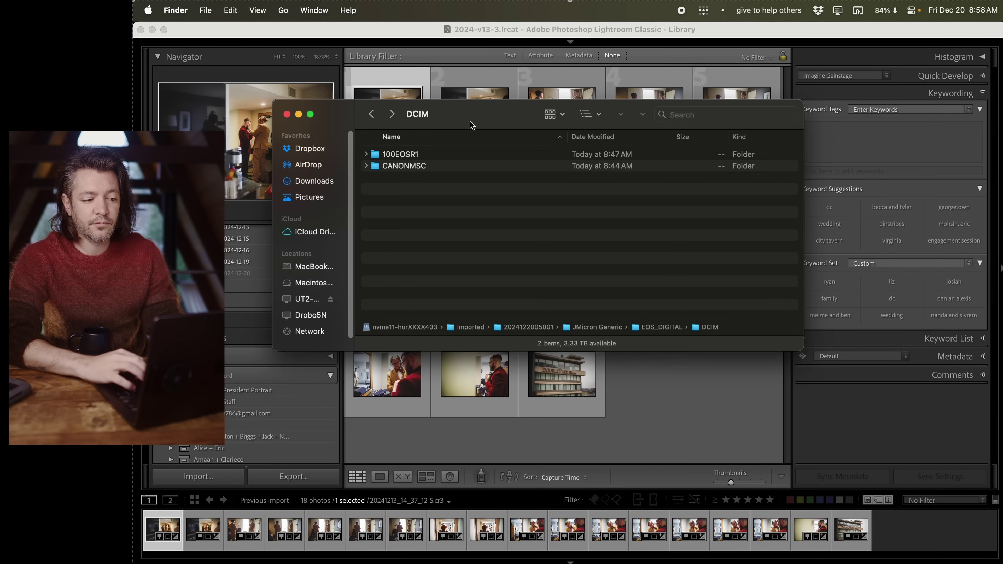
pyautogui.press('super+w')
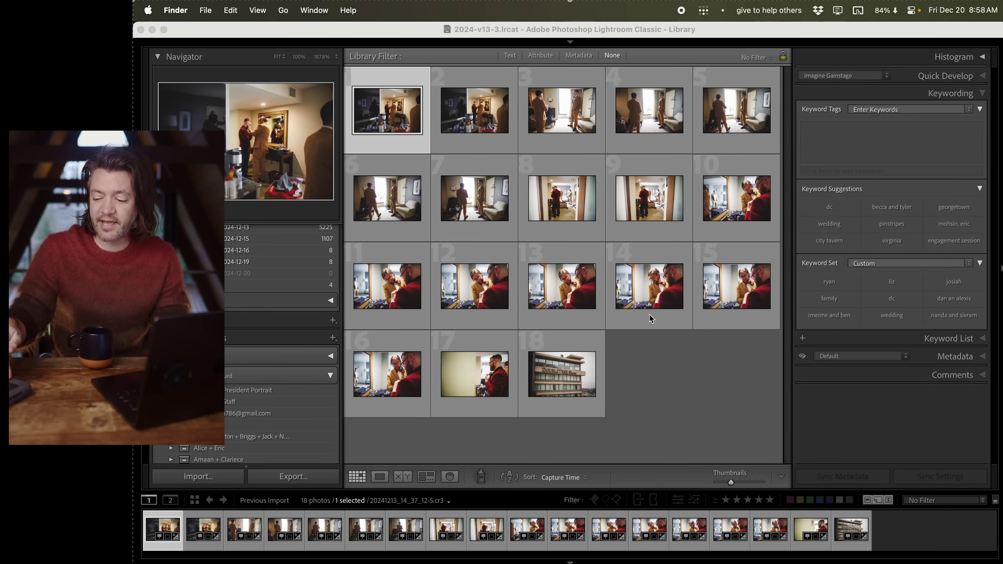